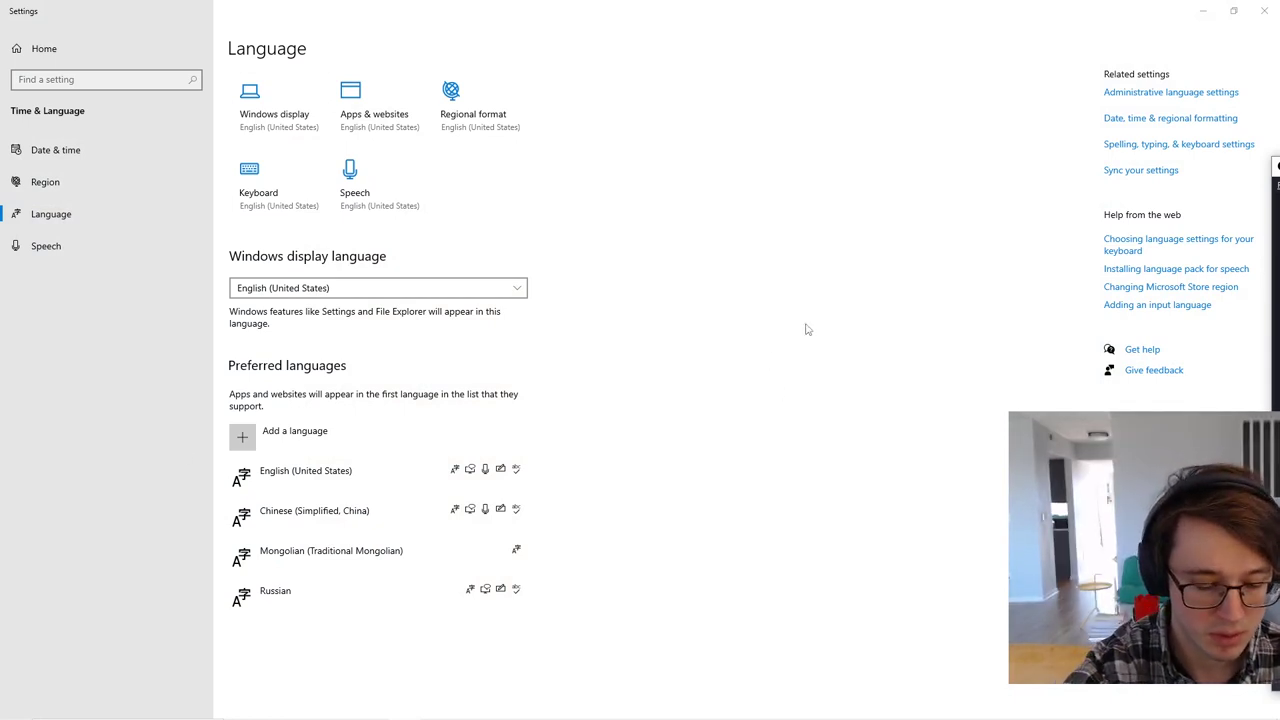
Open Start search from the Language page to look for keyboard settings.
{"action": "key", "text": "super"}
Search 'keyb', return to the Language settings page, and start adding a new language.
{"action": "type", "text": "keyb"}
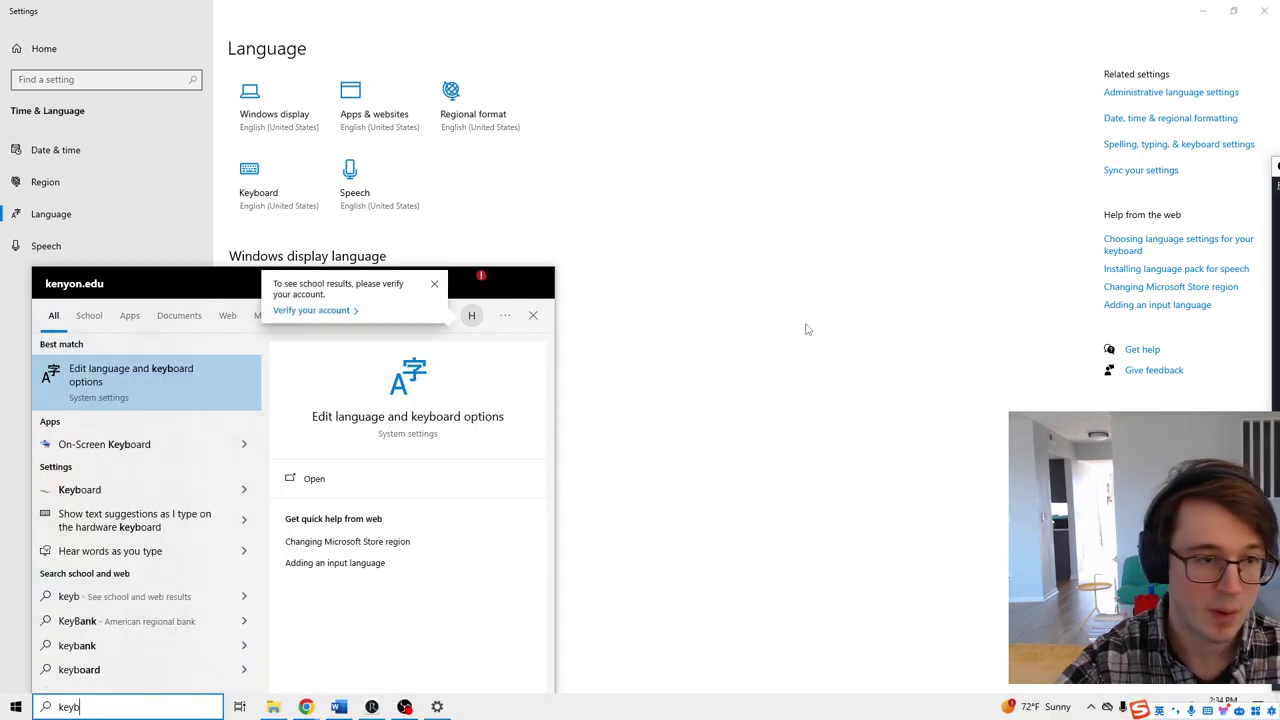
{"action": "left_click", "coordinate": [677, 342]}
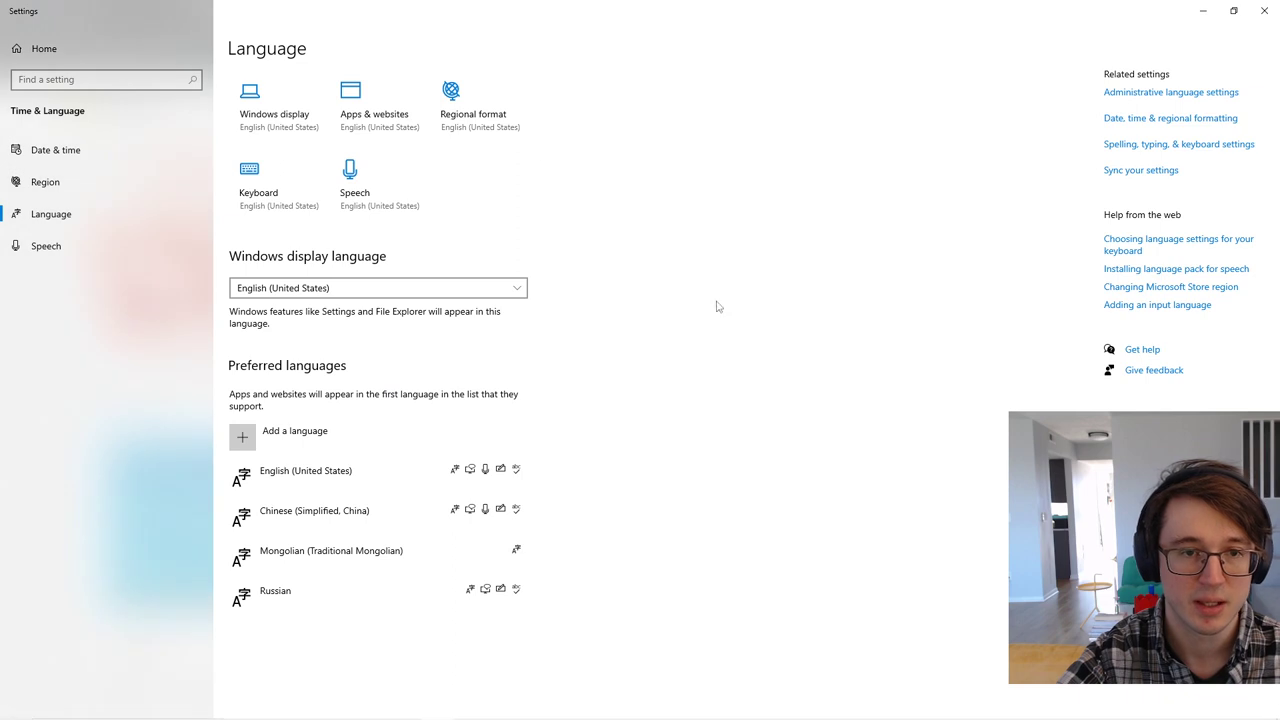
{"action": "left_click", "coordinate": [251, 441]}
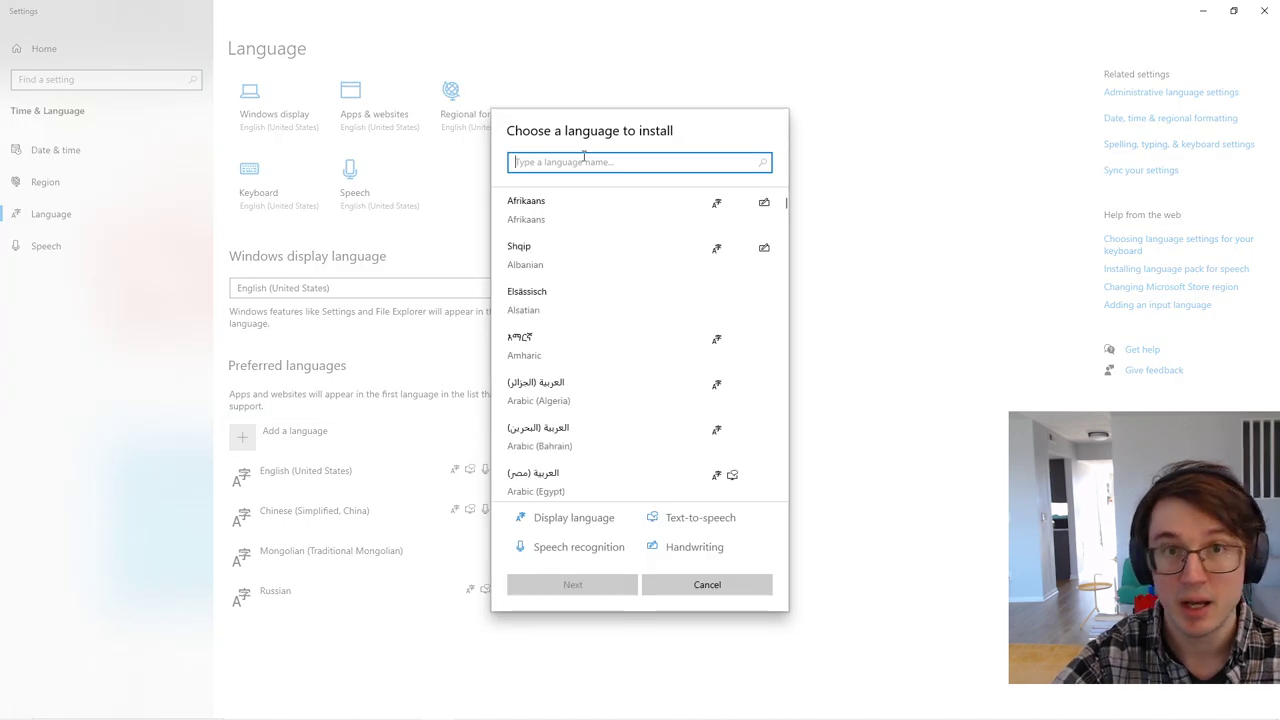
{"action": "type", "text": "chinese"}
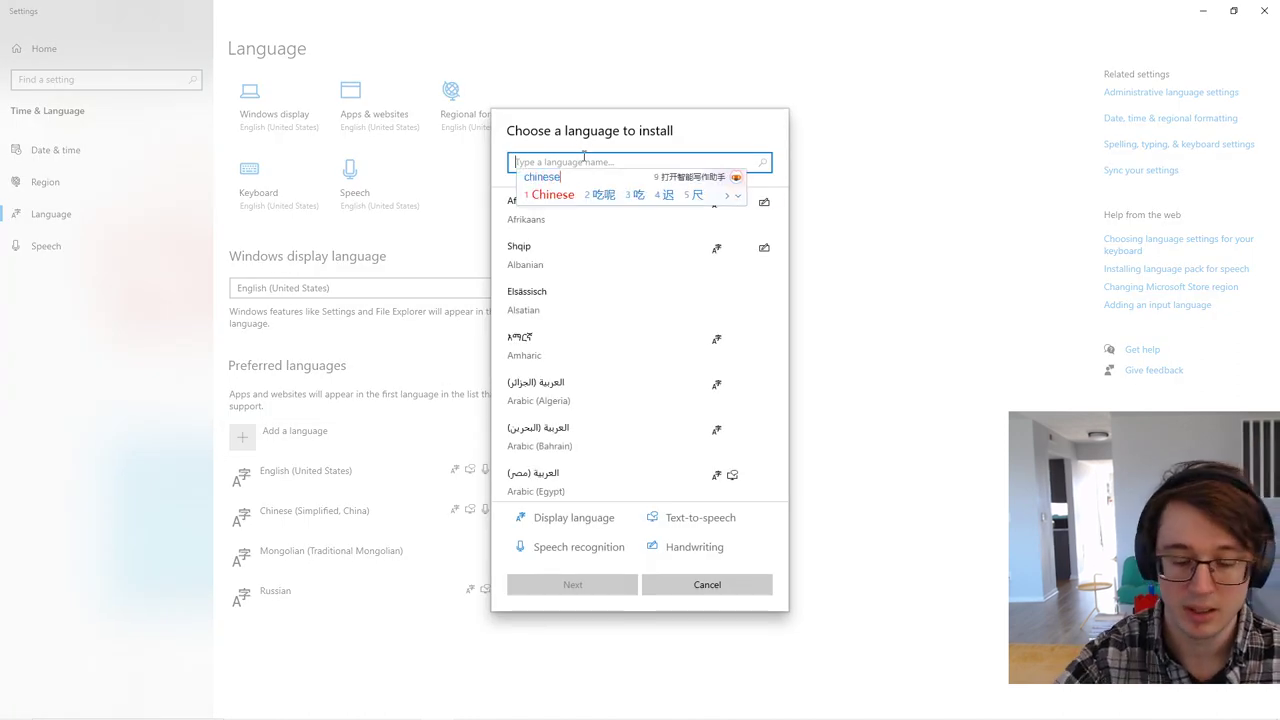
{"action": "key", "text": "Return"}
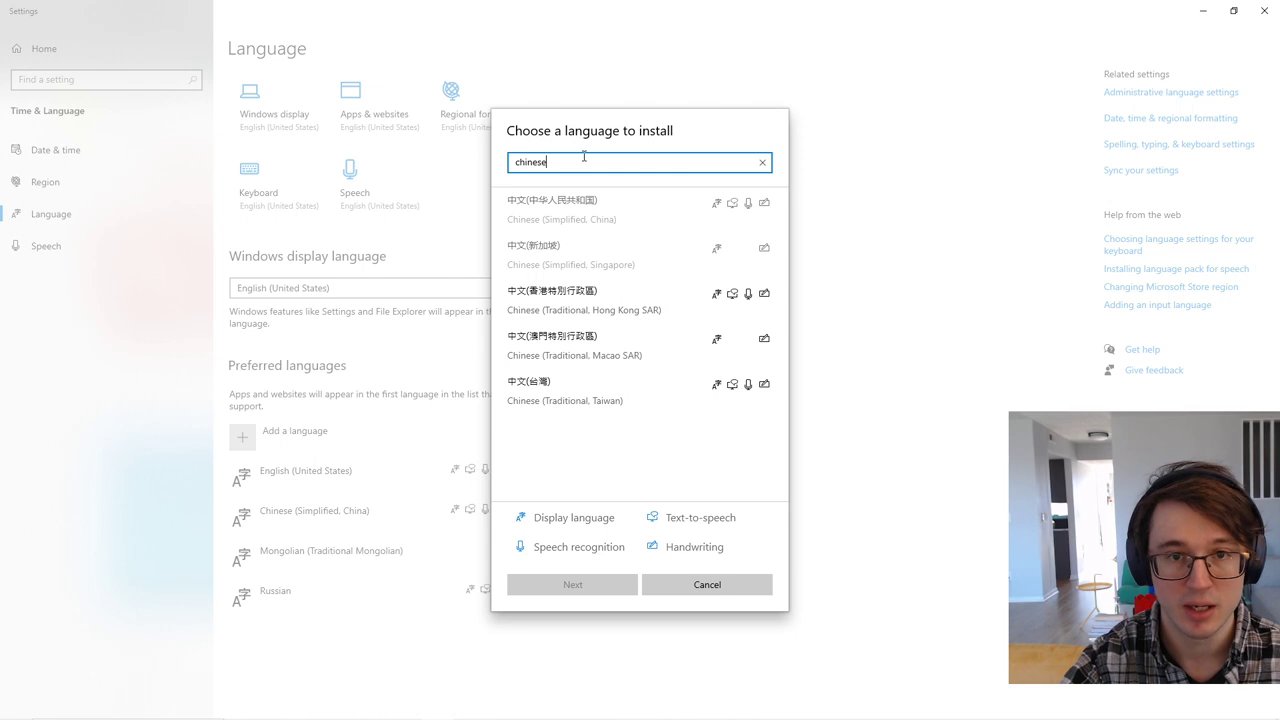
{"action": "left_click", "coordinate": [697, 586]}
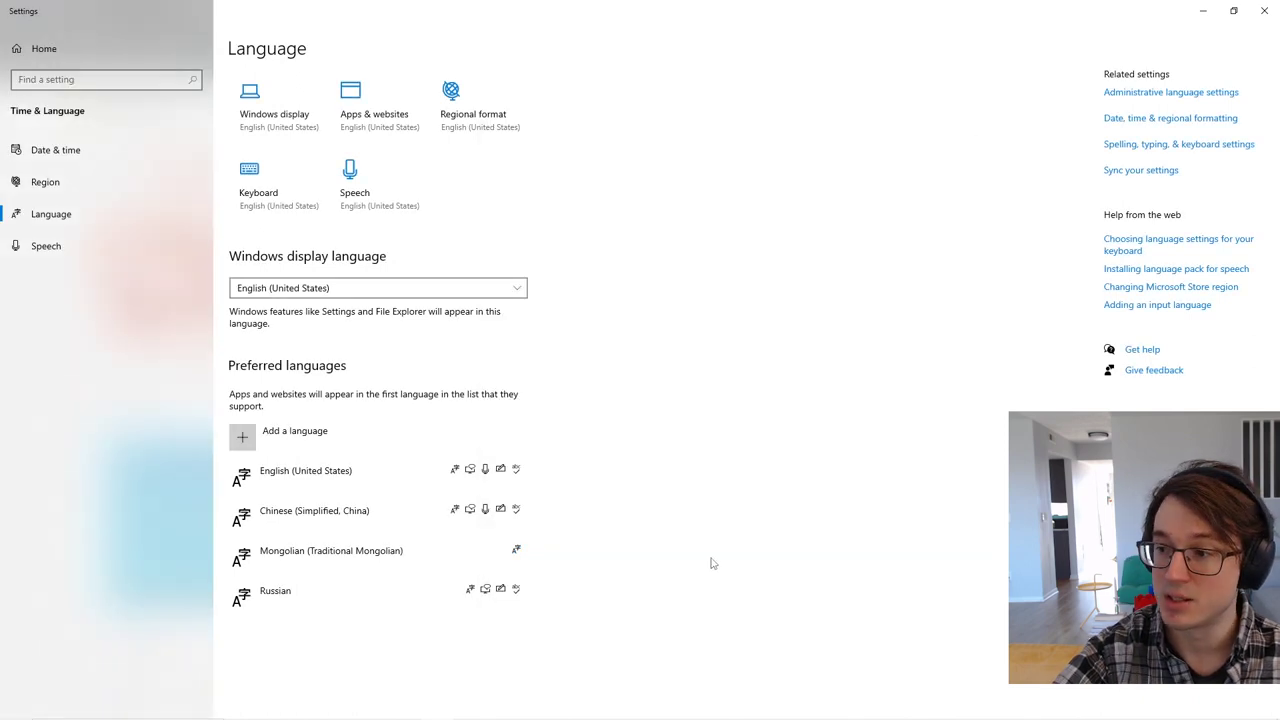
Minimize Settings and cycle the Store search box's input method between English and Microsoft Pinyin.
{"action": "left_click", "coordinate": [1203, 12]}
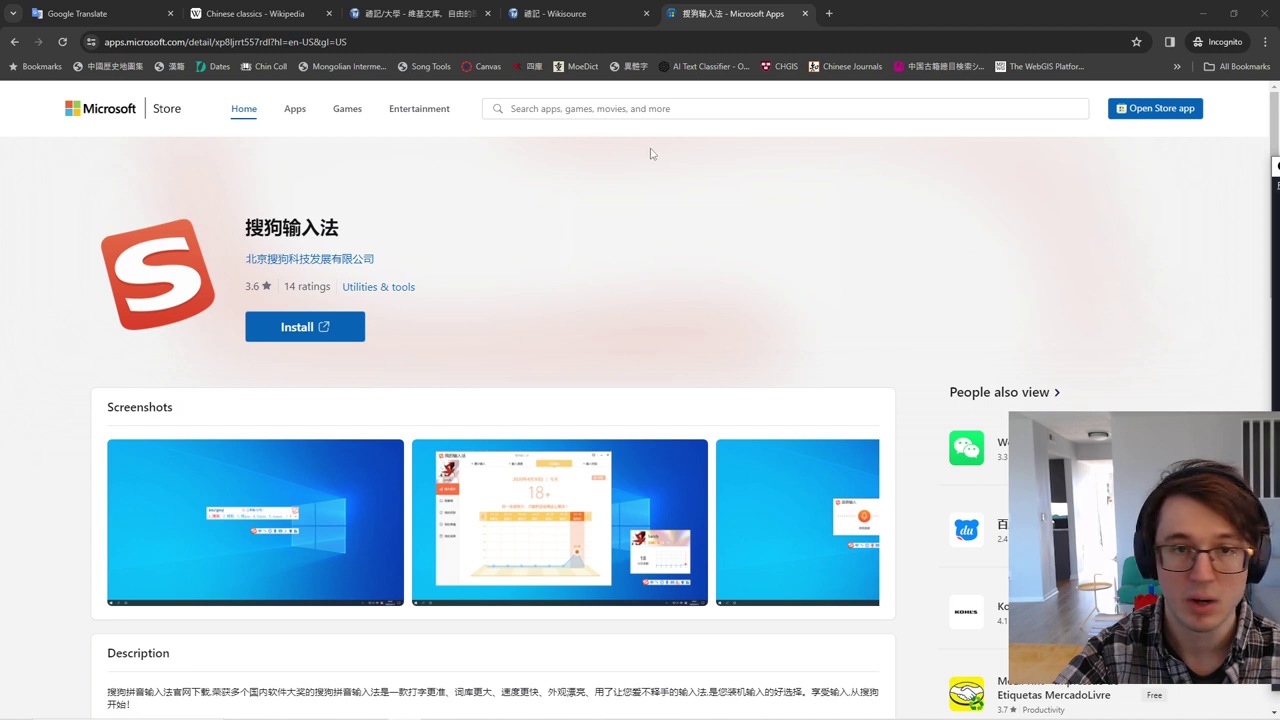
{"action": "left_click", "coordinate": [644, 108]}
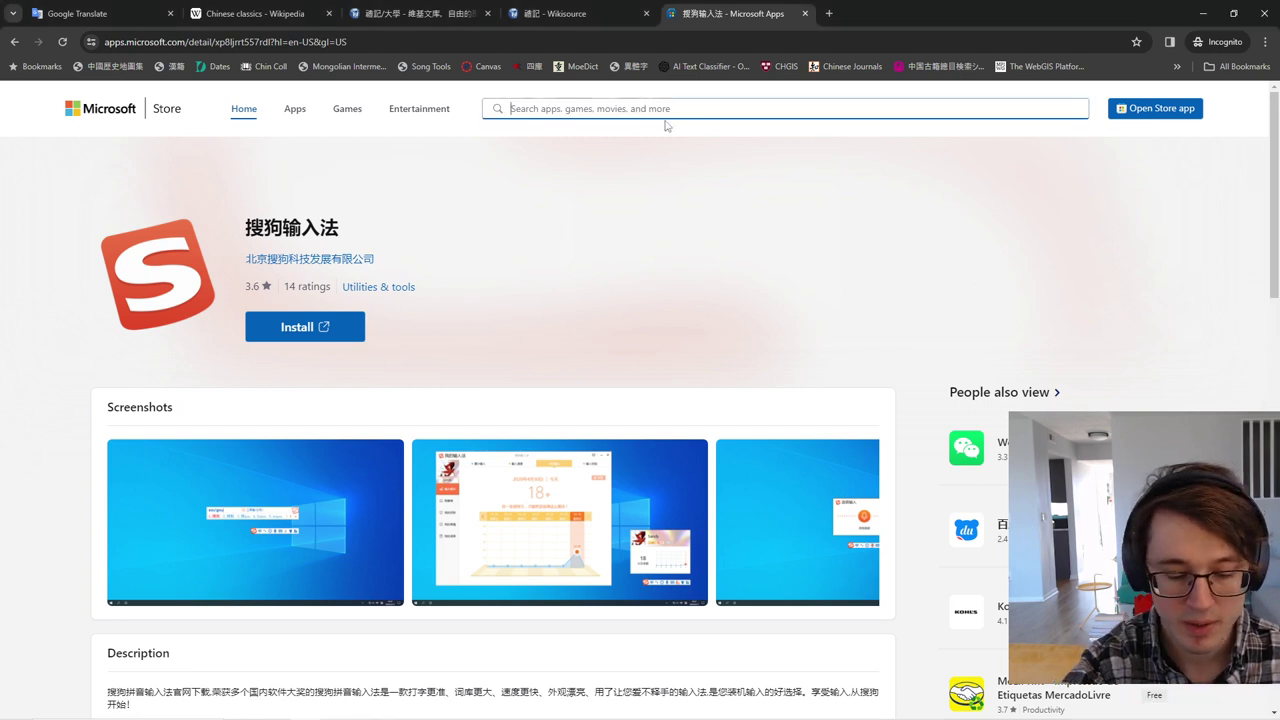
{"action": "key", "text": "super+space"}
{"action": "key", "text": "super+space"}
{"action": "key", "text": "super+space"}
{"action": "key", "text": "super+space"}
{"action": "key", "text": "super+space"}
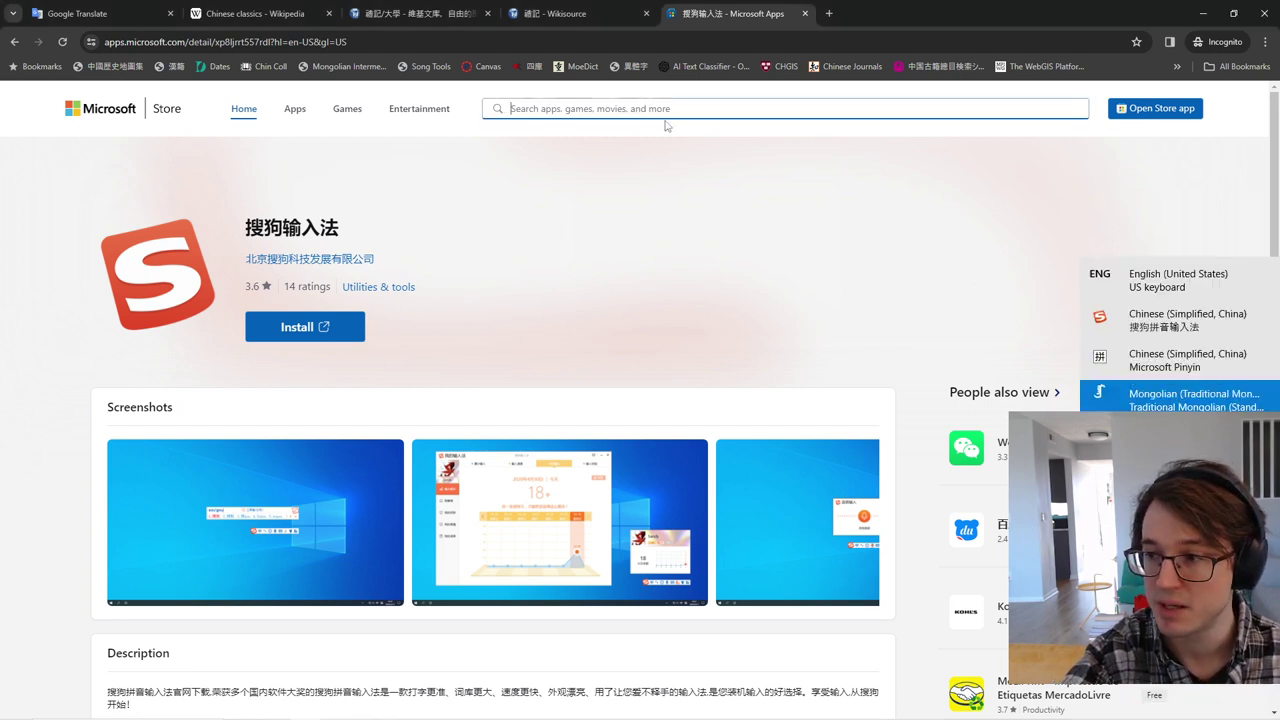
{"action": "key", "text": "super+space"}
{"action": "key", "text": "super+space"}
{"action": "key", "text": "super+space"}
{"action": "key", "text": "super+space"}
{"action": "key", "text": "super+space"}
{"action": "key", "text": "super+space"}
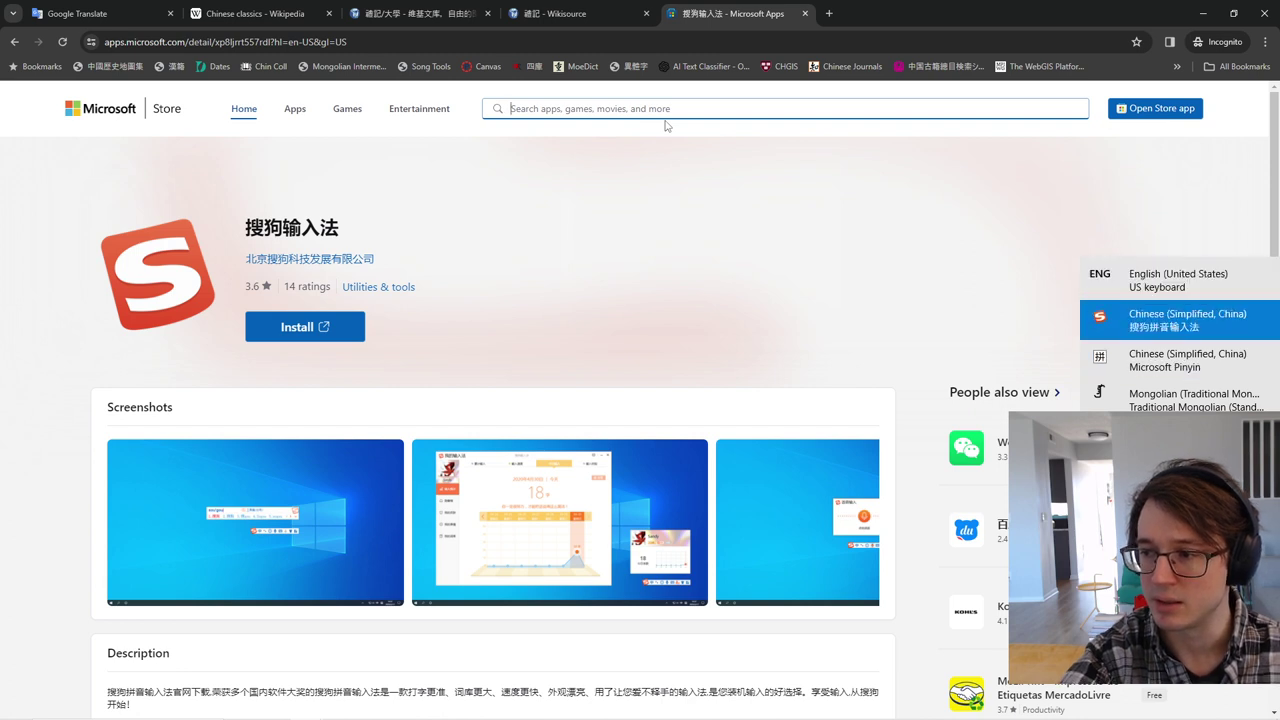
{"action": "key", "text": "super+space"}
{"action": "key", "text": "super+space"}
{"action": "key", "text": "super+space"}
{"action": "key", "text": "super+space"}
{"action": "key", "text": "super+space"}
{"action": "key", "text": "super+space"}
{"action": "key", "text": "super+space"}
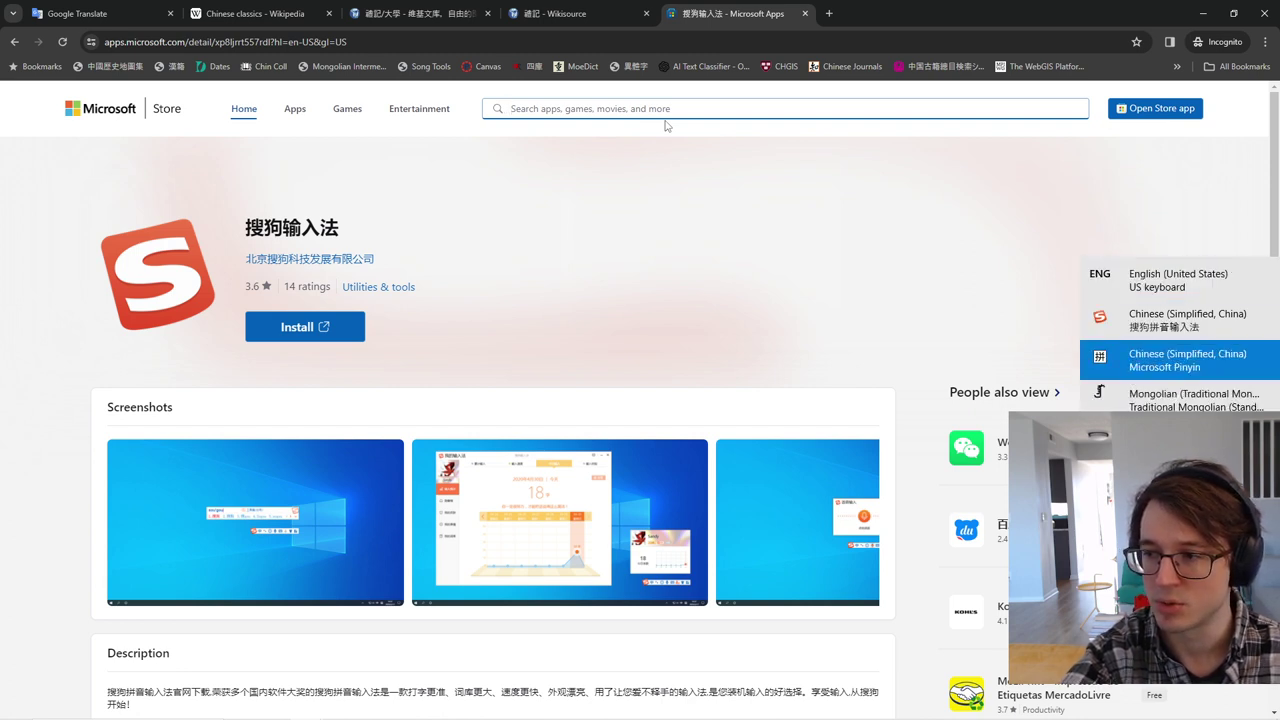
{"action": "key", "text": "super+space"}
{"action": "key", "text": "super+space"}
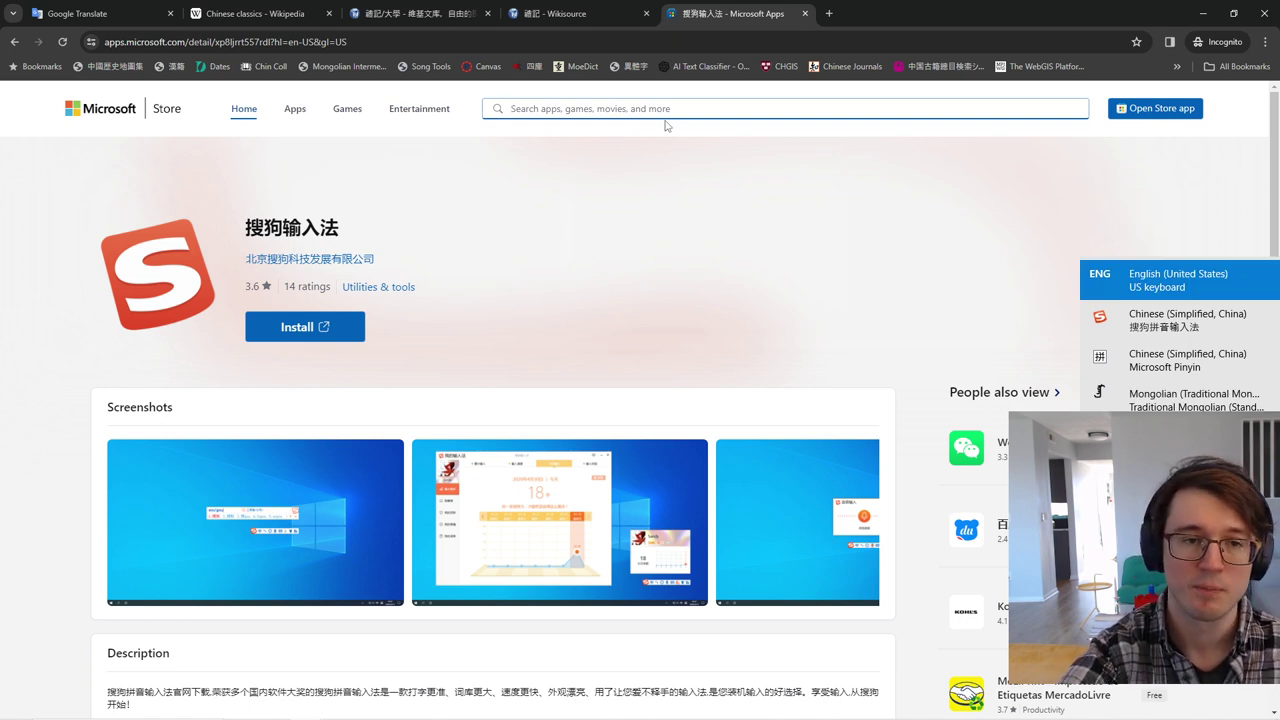
{"action": "key", "text": "super+space"}
{"action": "key", "text": "super+space"}
{"action": "key", "text": "super+space"}
{"action": "key", "text": "super+space"}
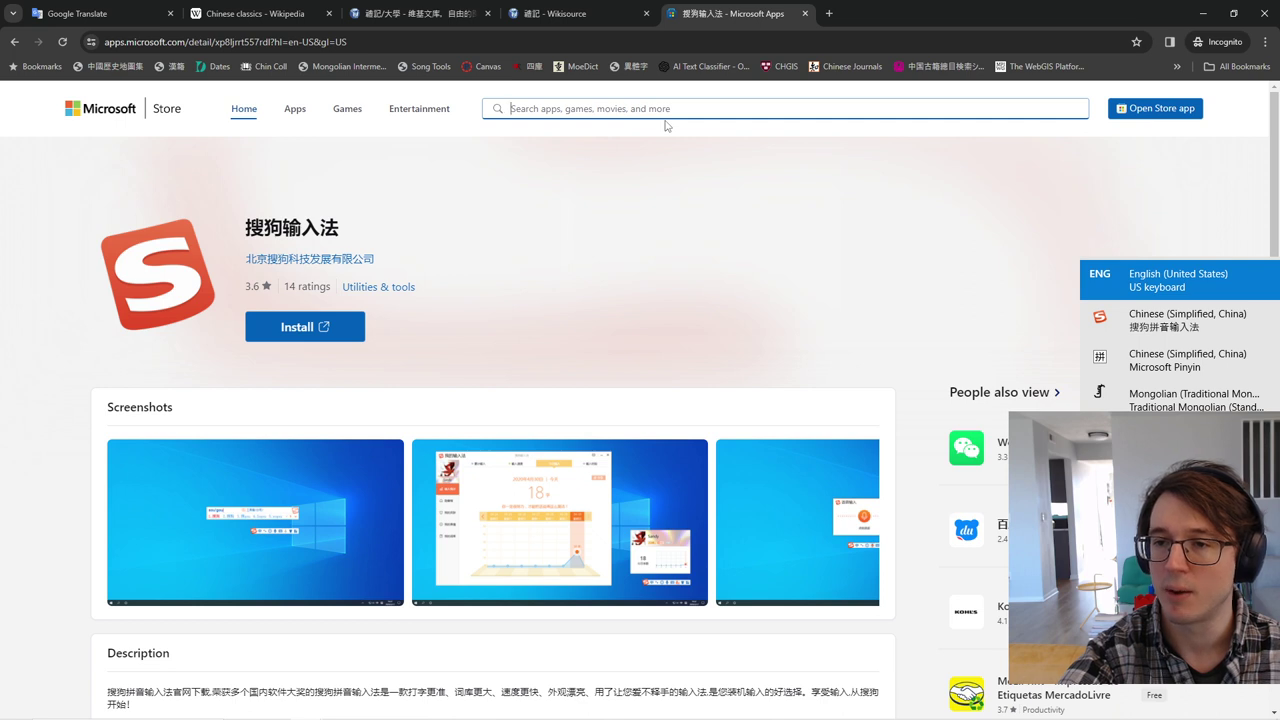
{"action": "key", "text": "super+space"}
{"action": "key", "text": "super+space"}
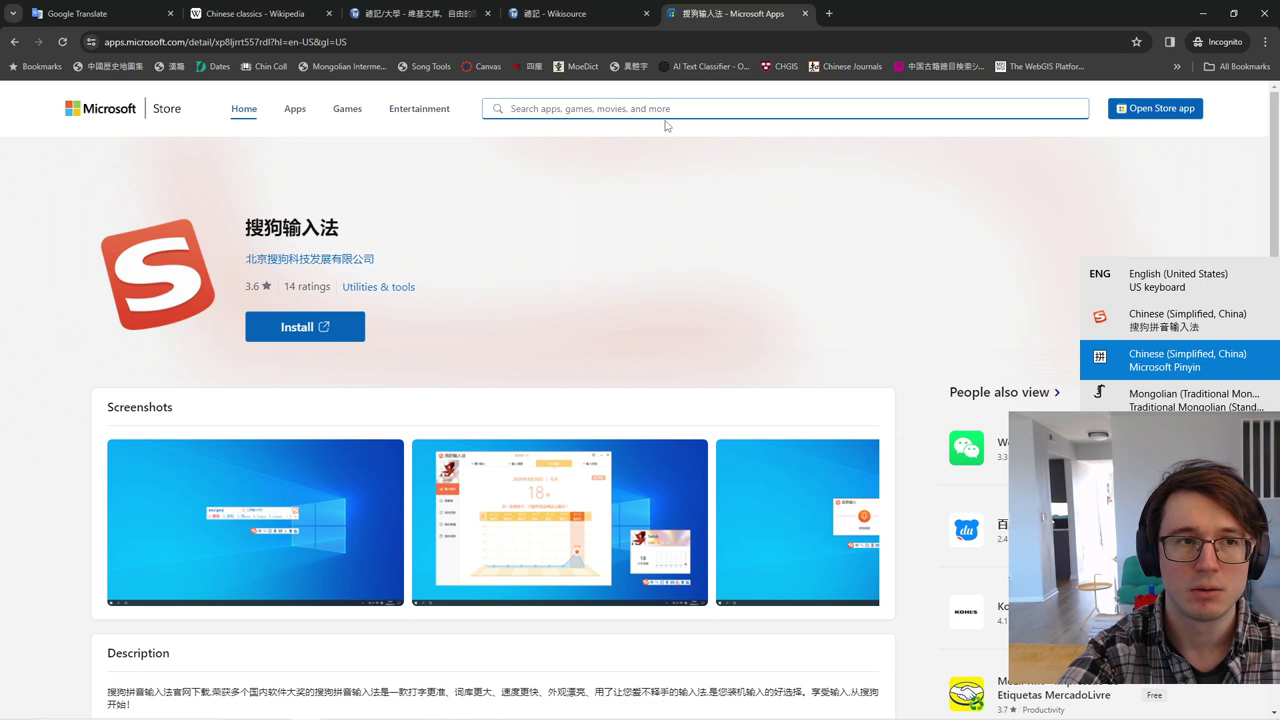
{"action": "key", "text": "super+space"}
{"action": "key", "text": "super+space"}
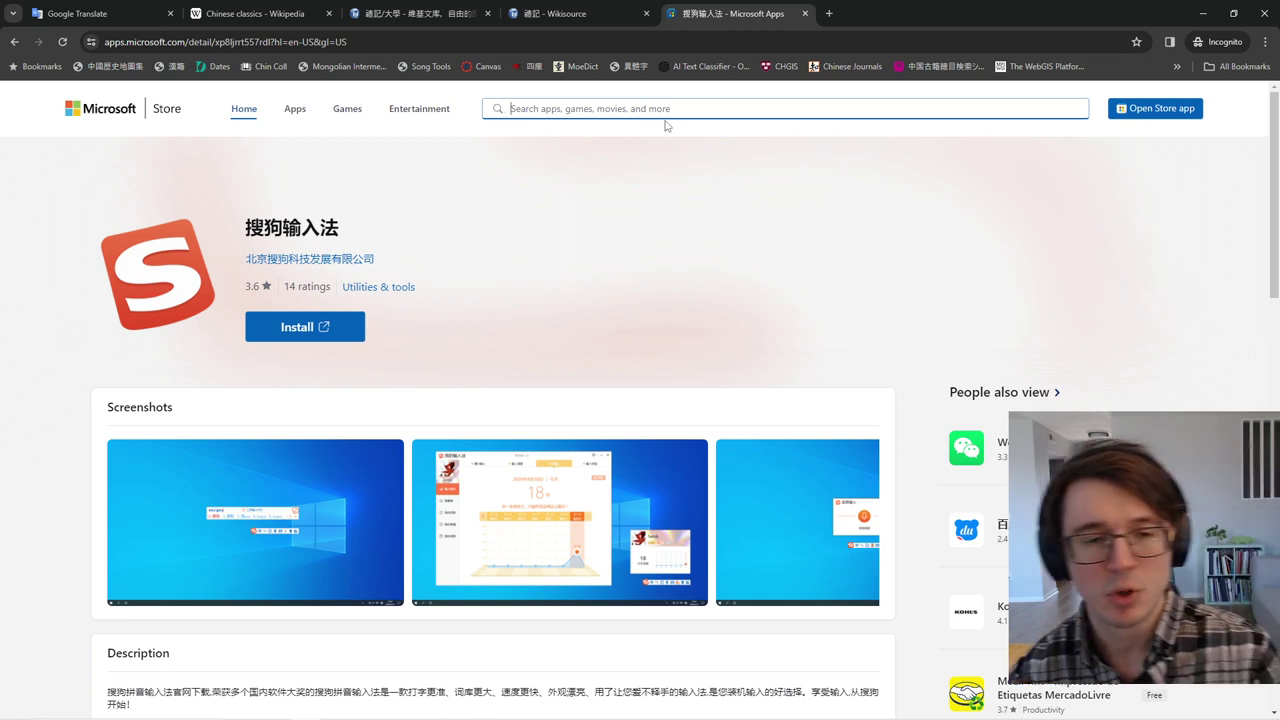
{"action": "left_click", "coordinate": [665, 118]}
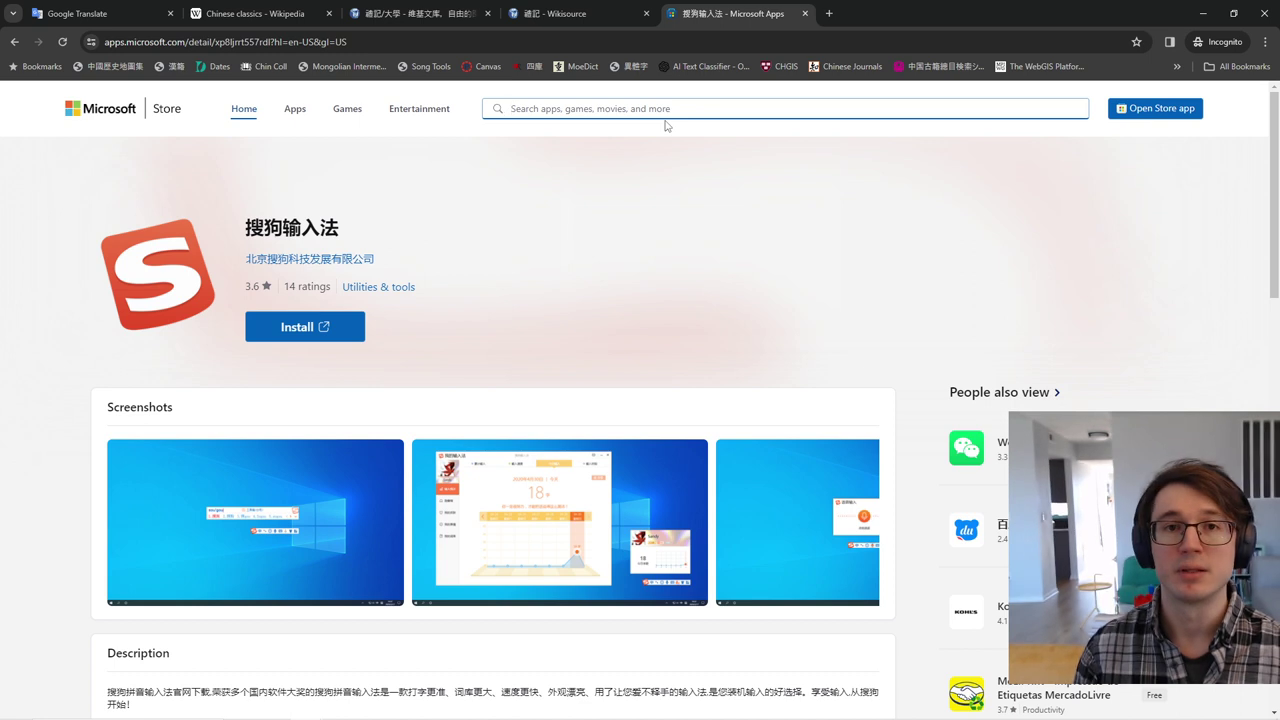
Switch to Microsoft Pinyin, convert ni'hao into 你好, then delete it.
{"action": "key", "text": "super+space"}
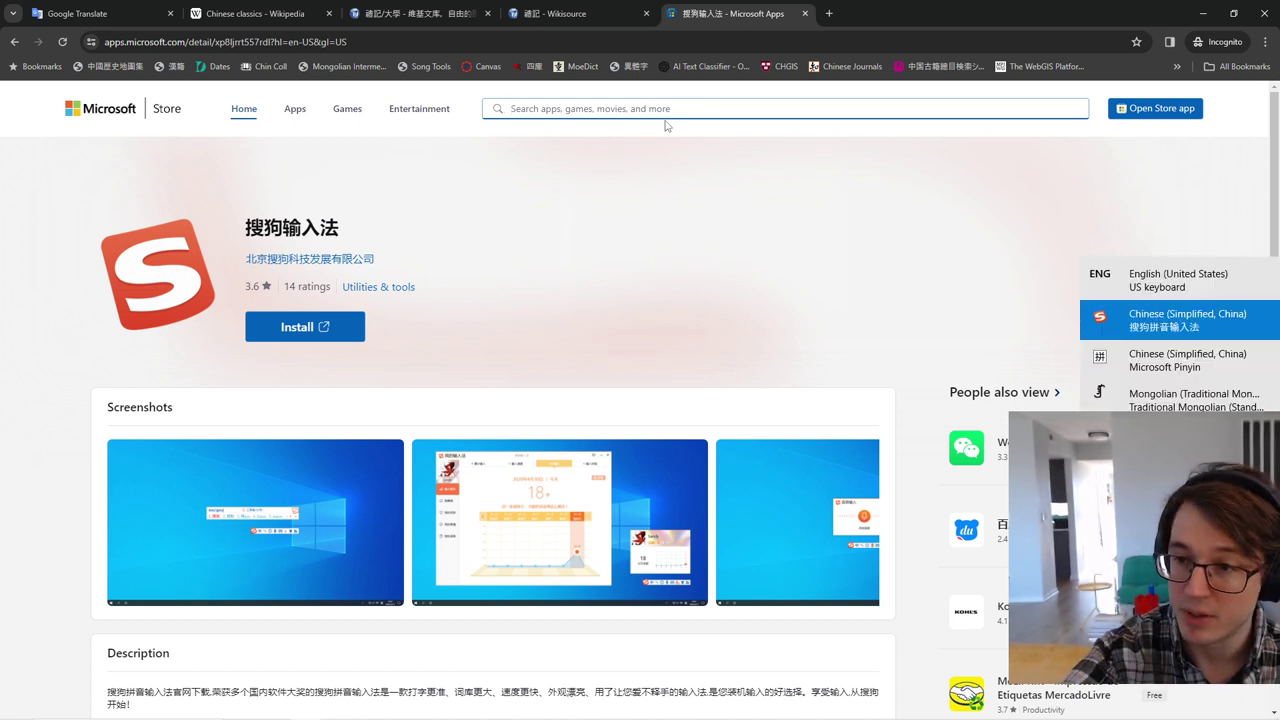
{"action": "key", "text": "super+space"}
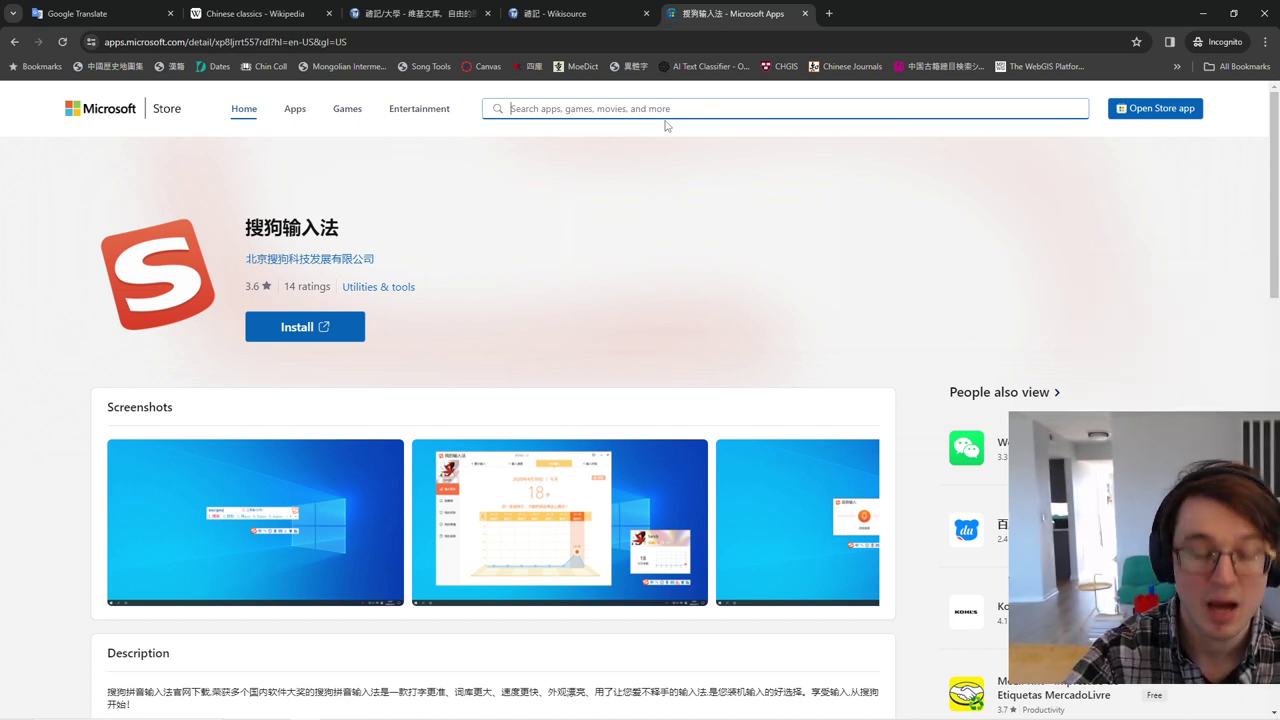
{"action": "type", "text": "n"}
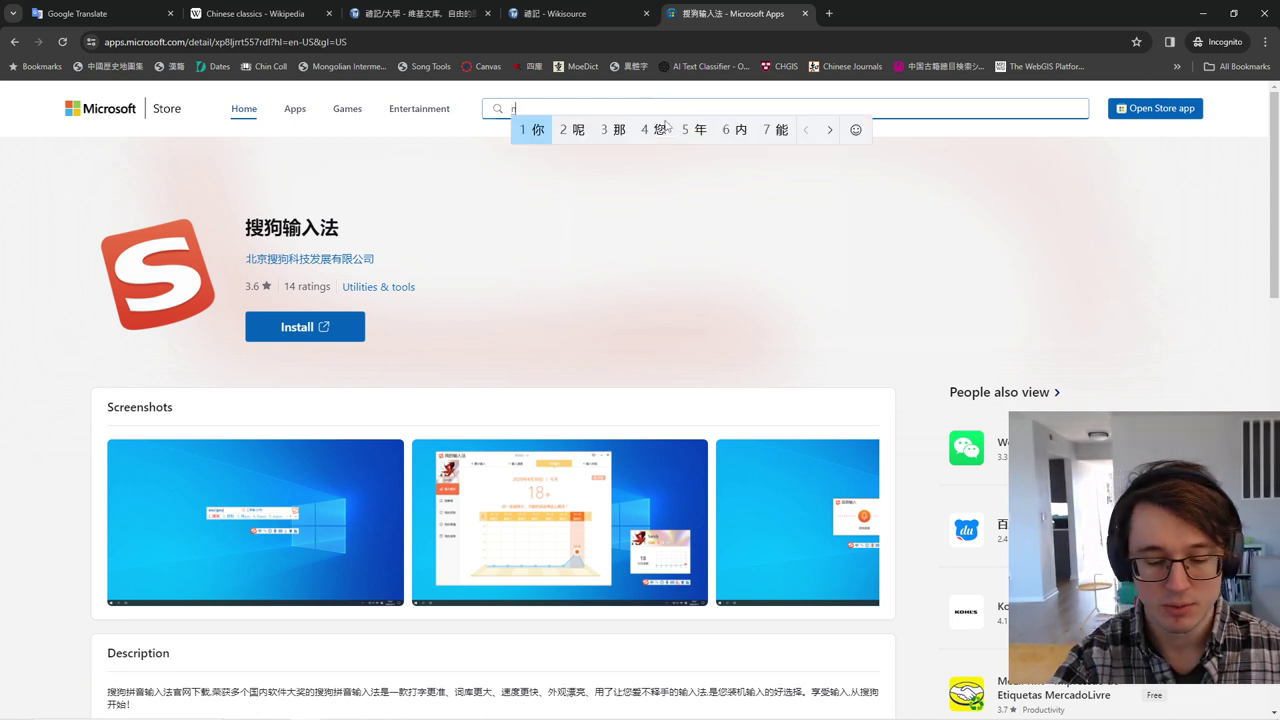
{"action": "type", "text": "i'hao"}
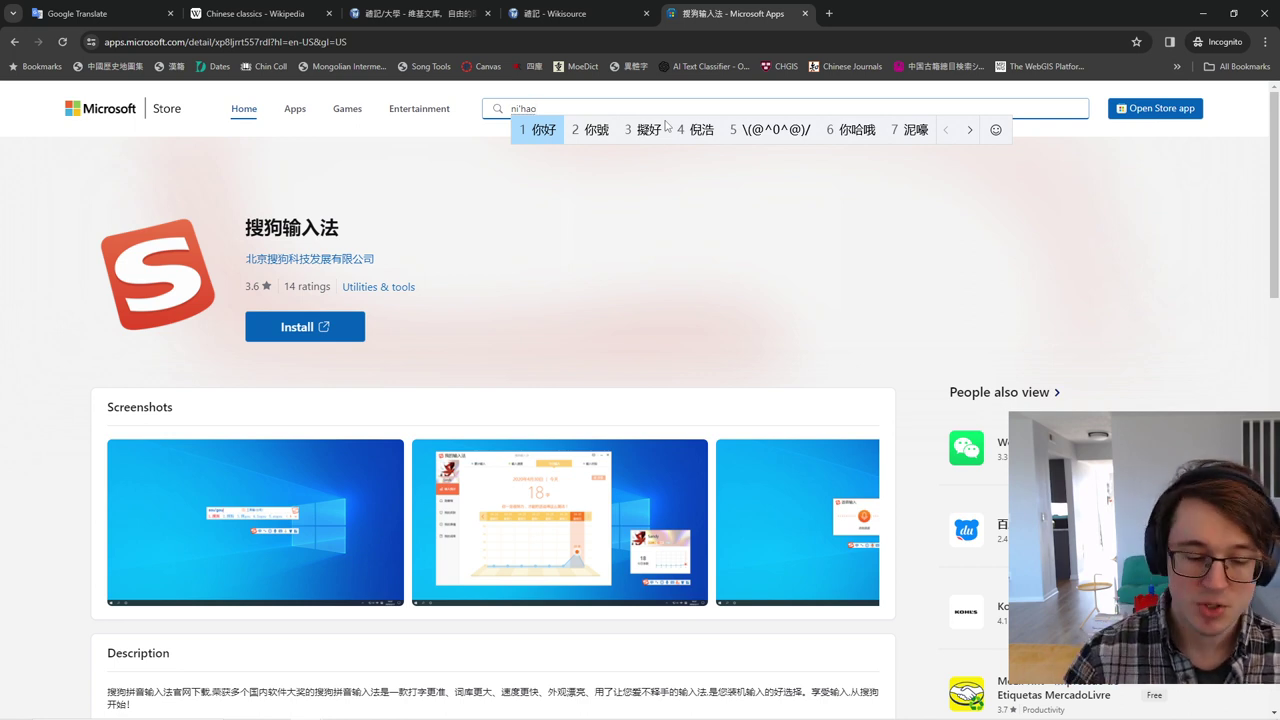
{"action": "key", "text": "space"}
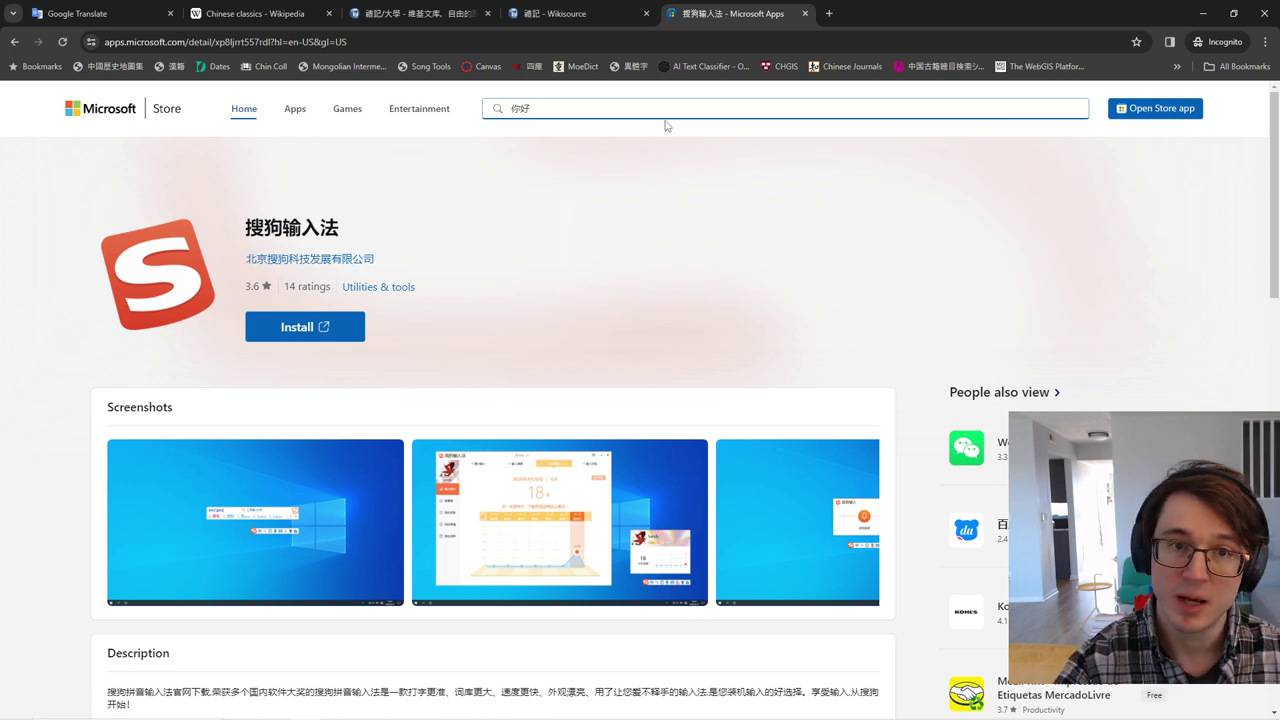
{"action": "key", "text": "BackSpace"}
{"action": "key", "text": "BackSpace"}
Retype ni'hao and step through candidates to the \(@^0^@)/ emoticon, opening the emoji picker.
{"action": "type", "text": "ni'h"}
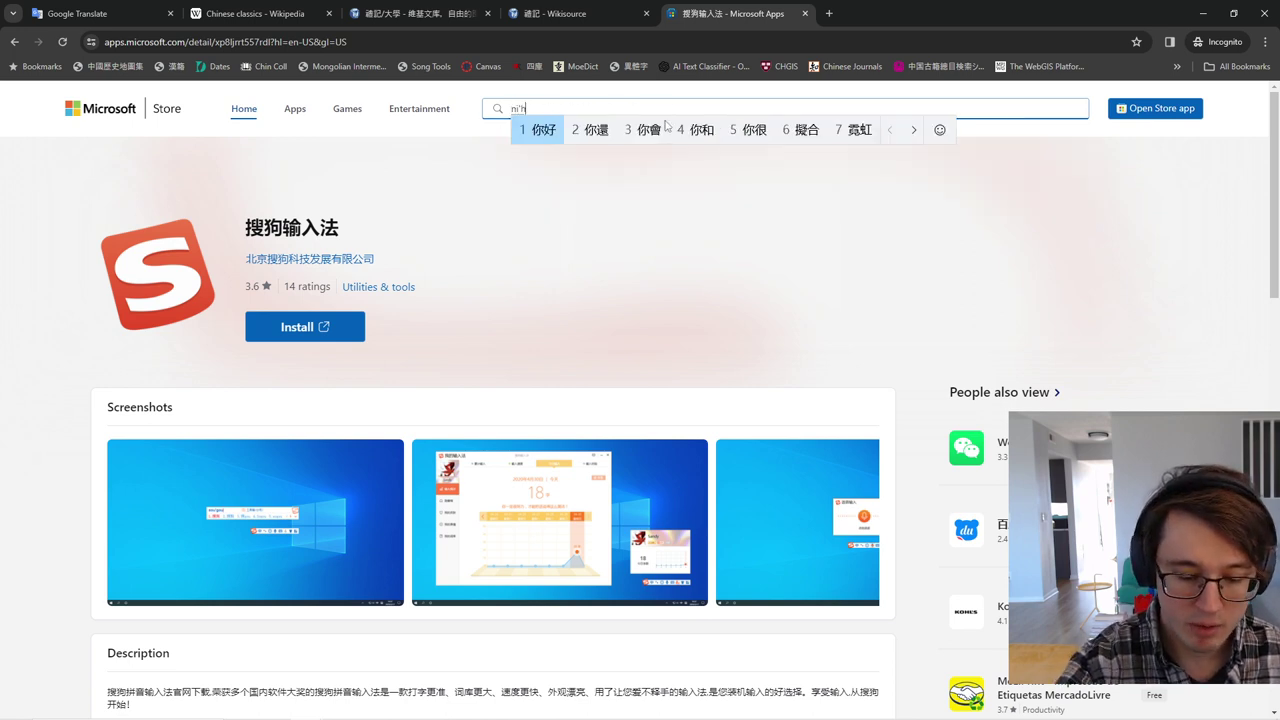
{"action": "type", "text": "ao"}
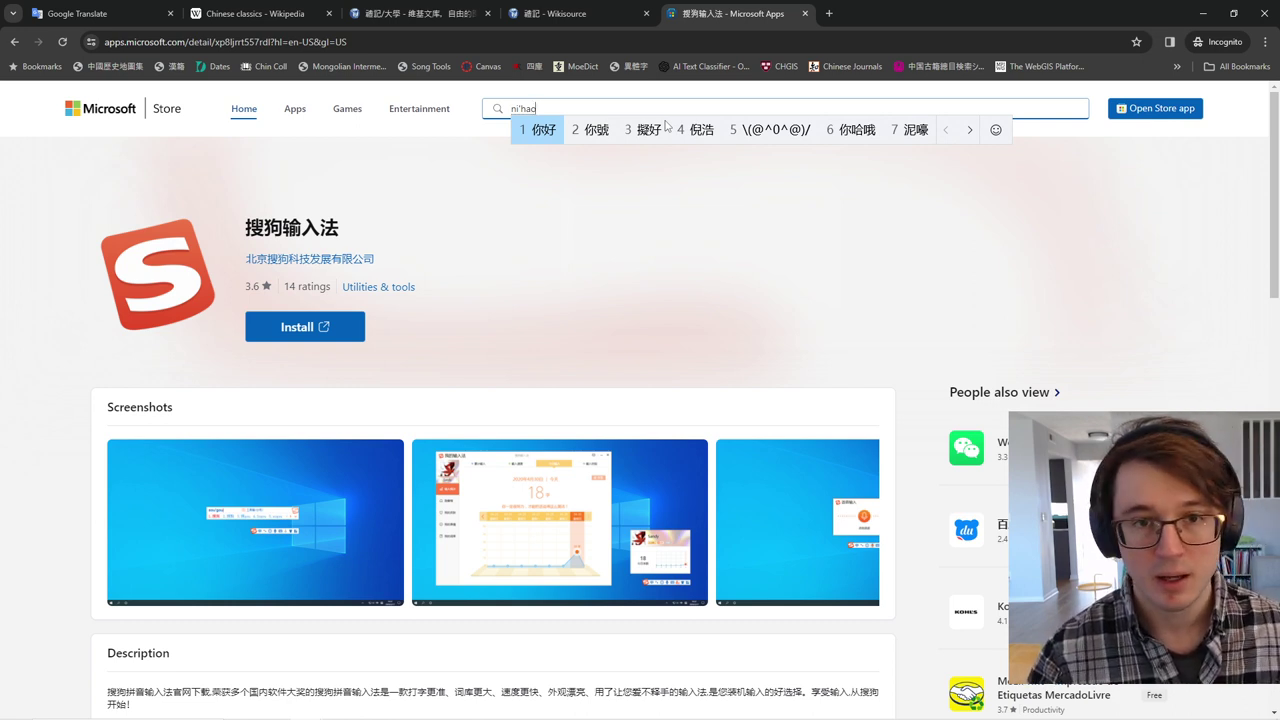
{"action": "key", "text": "Right"}
{"action": "key", "text": "Right"}
{"action": "key", "text": "Right"}
{"action": "key", "text": "Right"}
{"action": "key", "text": "Right"}
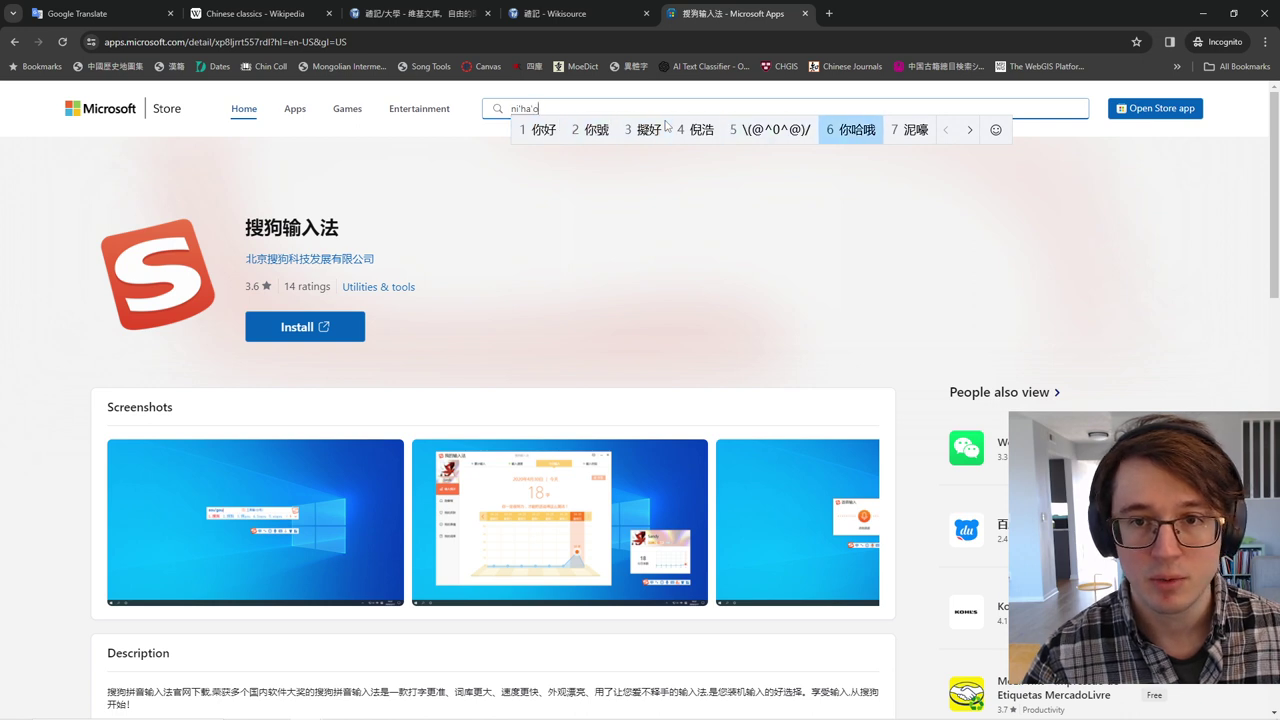
{"action": "key", "text": "Left"}
{"action": "key", "text": "Left"}
{"action": "key", "text": "Right"}
{"action": "key", "text": "Right"}
{"action": "key", "text": "Left"}
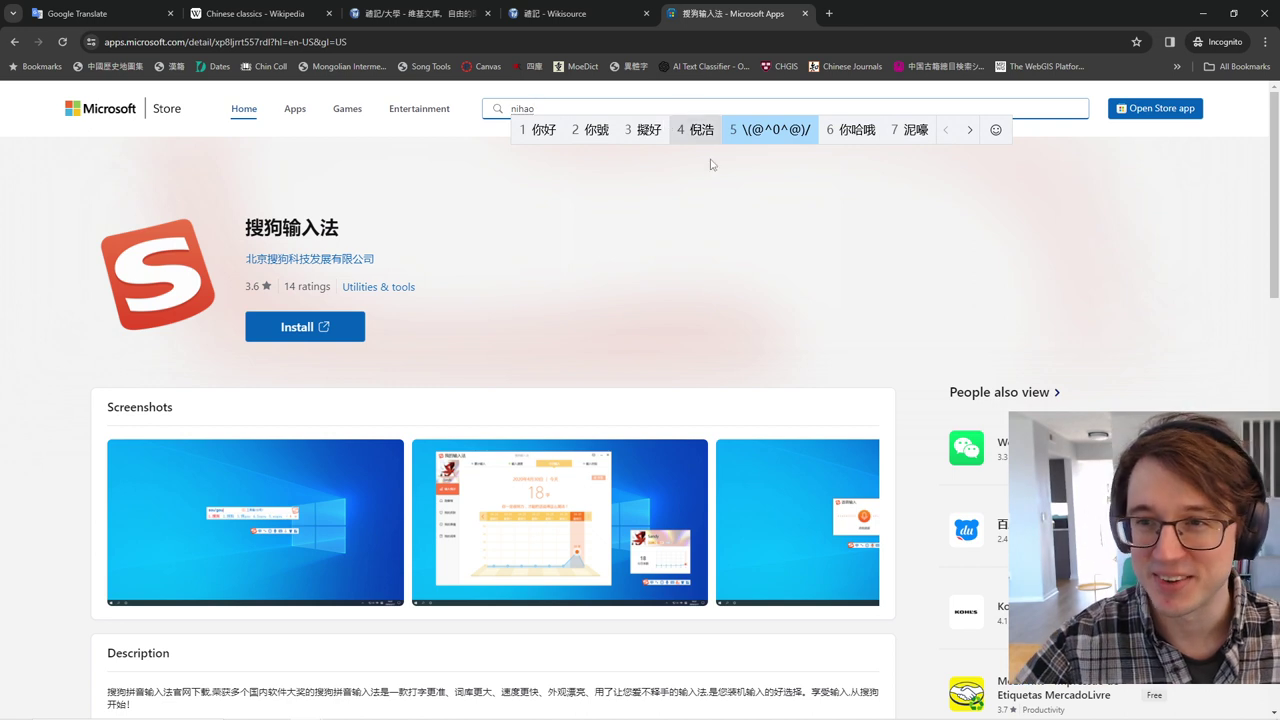
{"action": "left_click", "coordinate": [995, 130]}
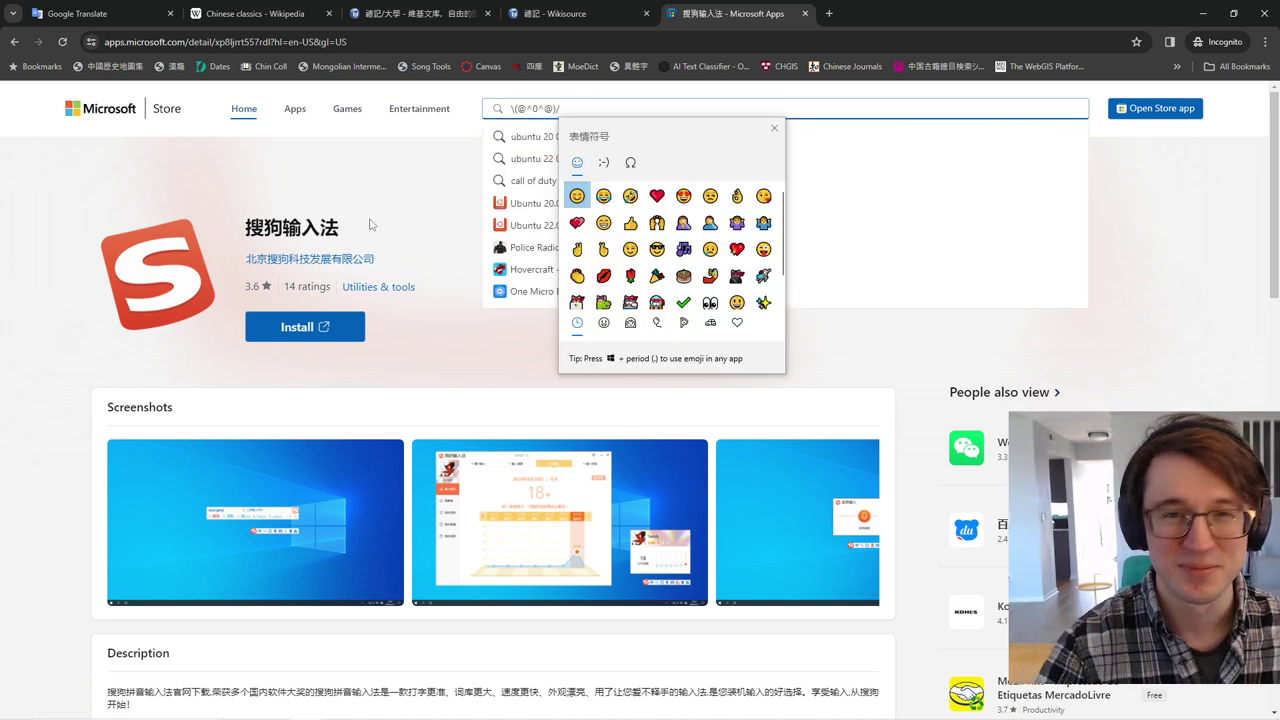
Close the emoji picker, erase the emoticon, and switch the input method to Sogou Pinyin.
{"action": "key", "text": "Escape"}
{"action": "key", "text": "BackSpace"}
{"action": "key", "text": "BackSpace"}
{"action": "key", "text": "BackSpace"}
{"action": "key", "text": "BackSpace"}
{"action": "key", "text": "BackSpace"}
{"action": "key", "text": "BackSpace"}
{"action": "key", "text": "BackSpace"}
{"action": "key", "text": "BackSpace"}
{"action": "key", "text": "BackSpace"}
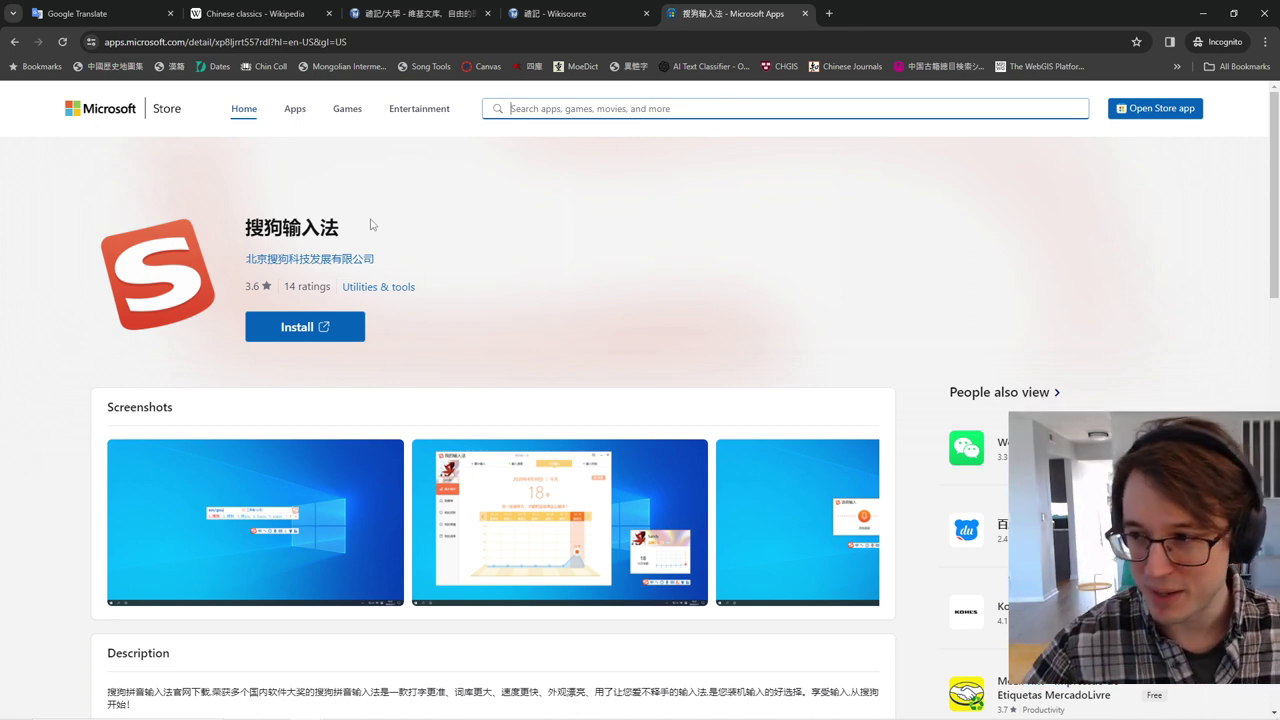
{"action": "left_click", "coordinate": [45, 215]}
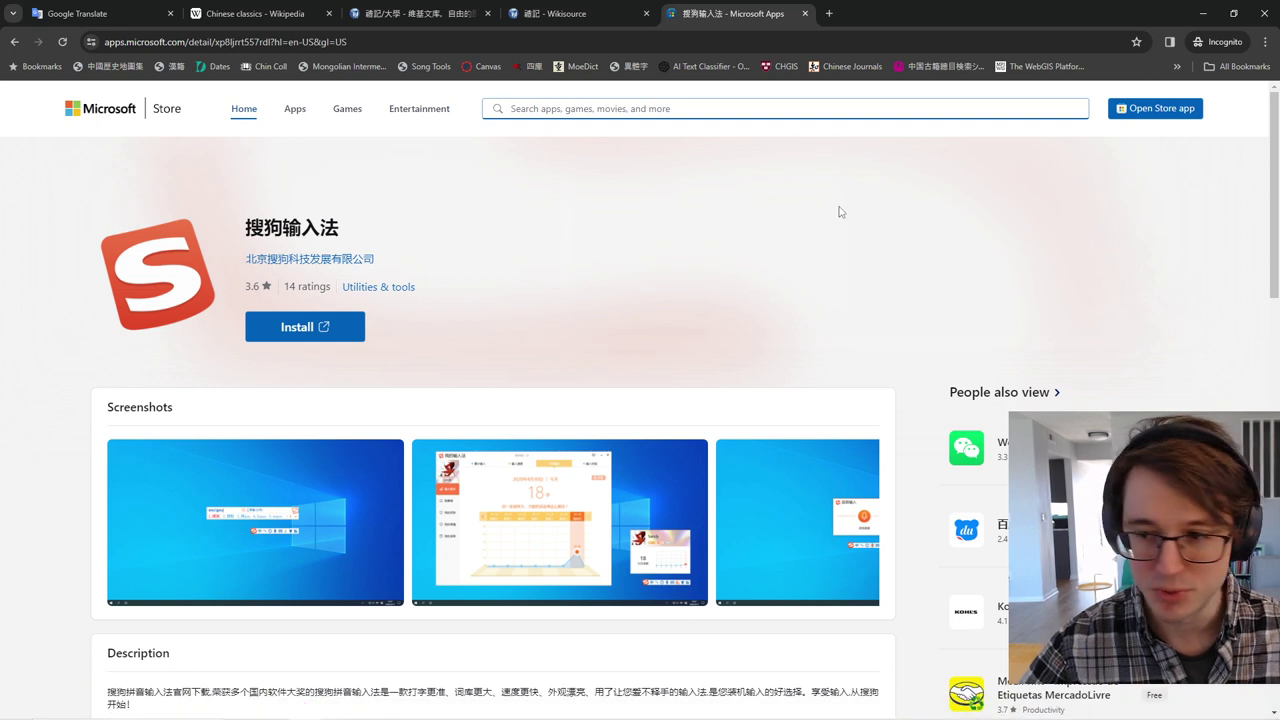
{"action": "key", "text": "super+space"}
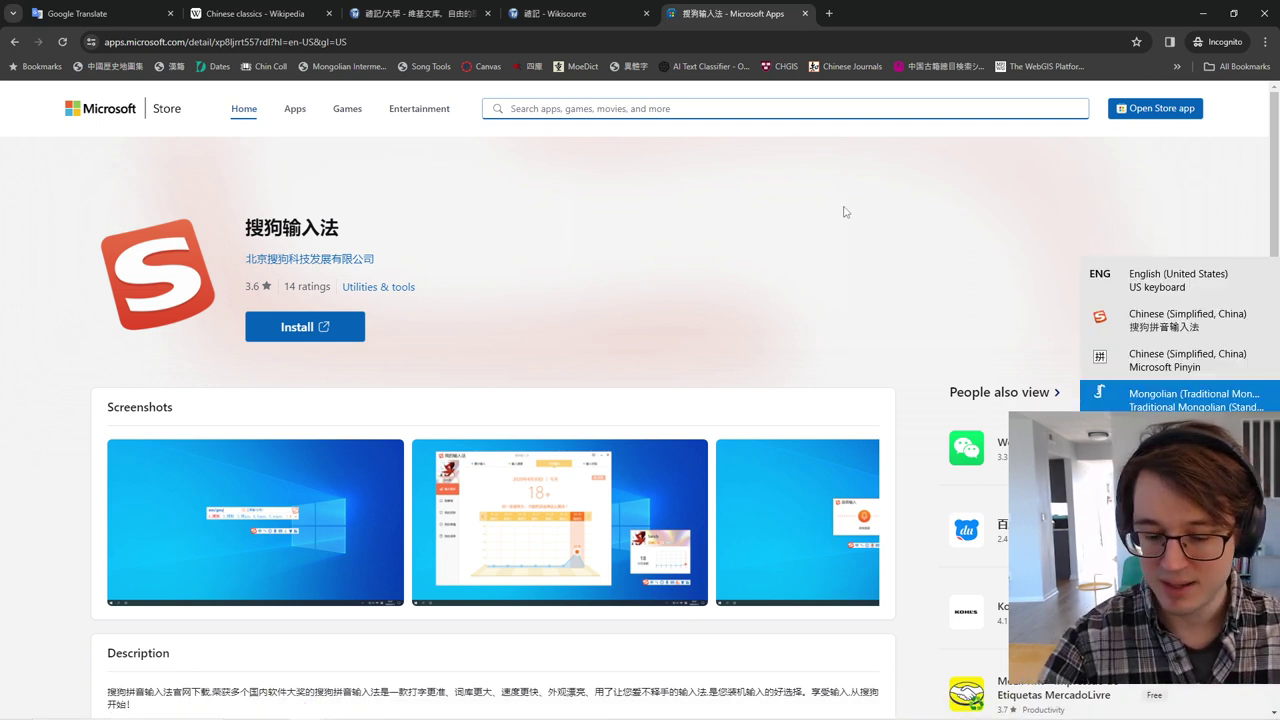
{"action": "key", "text": "super+space"}
{"action": "key", "text": "super+space"}
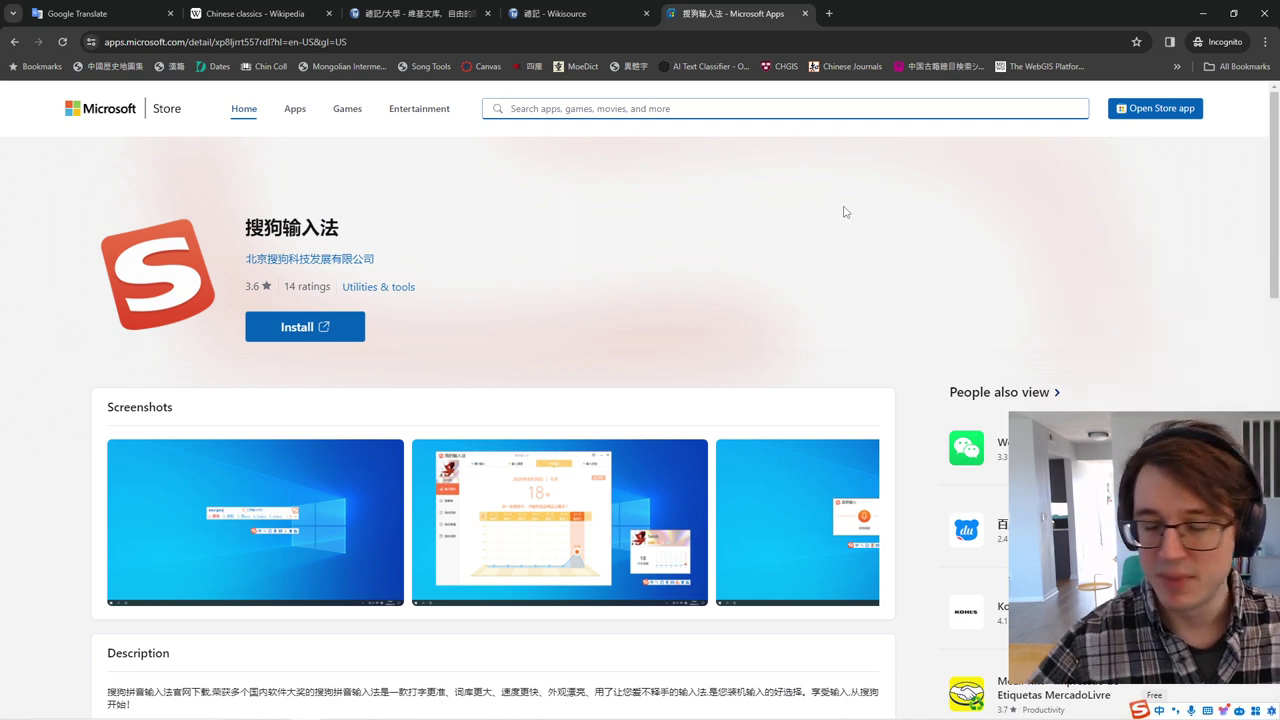
{"action": "left_click", "coordinate": [761, 40]}
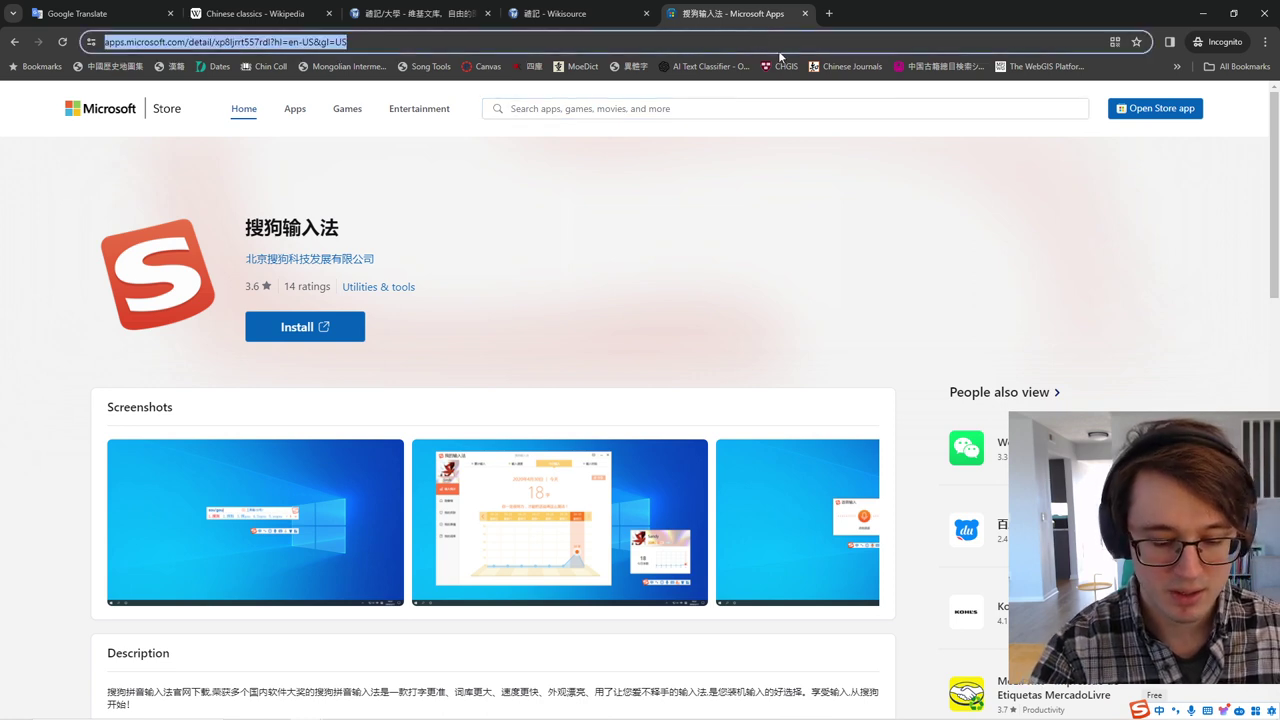
{"action": "key", "text": "super+space"}
{"action": "key", "text": "super+space"}
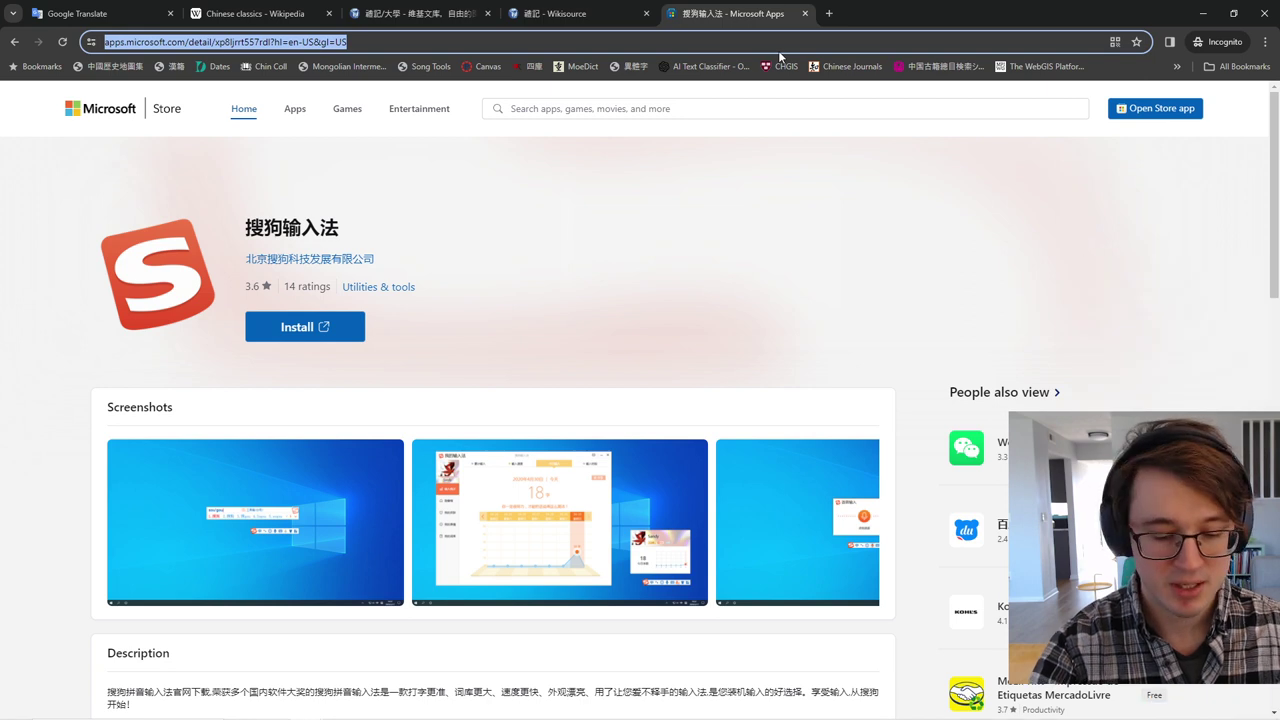
{"action": "type", "text": "sougou keyb"}
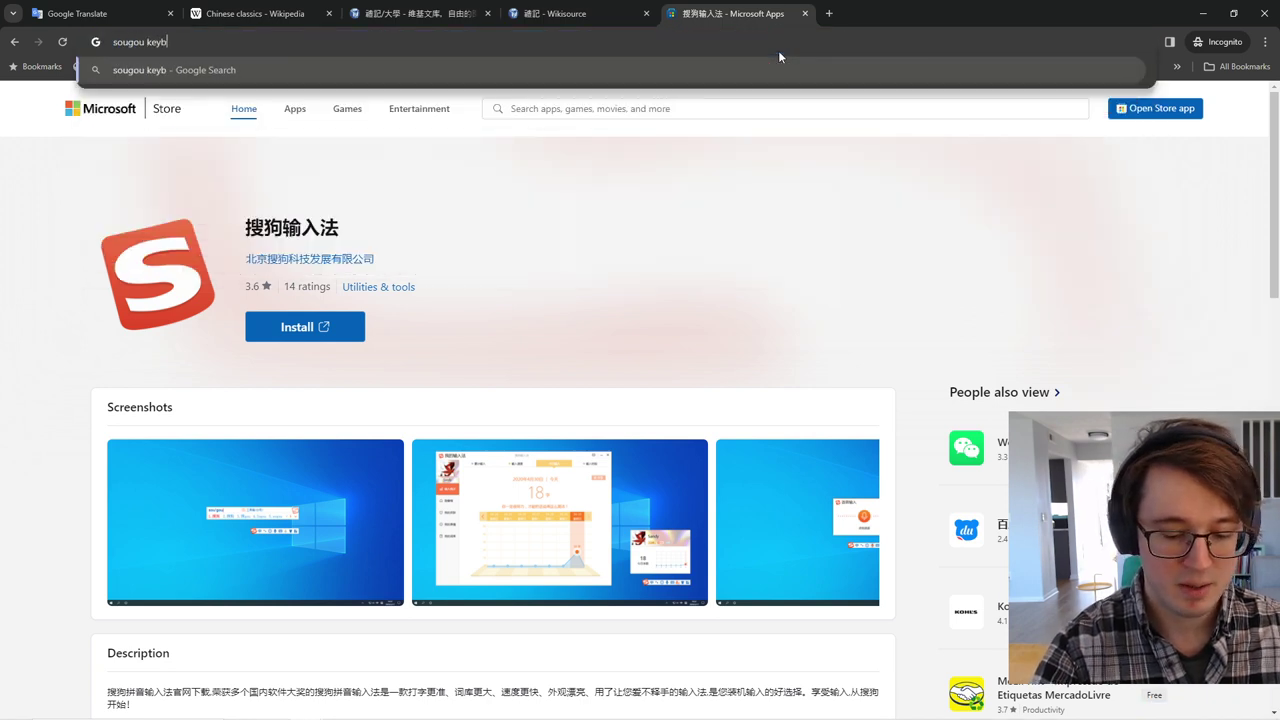
{"action": "type", "text": "oard micro"}
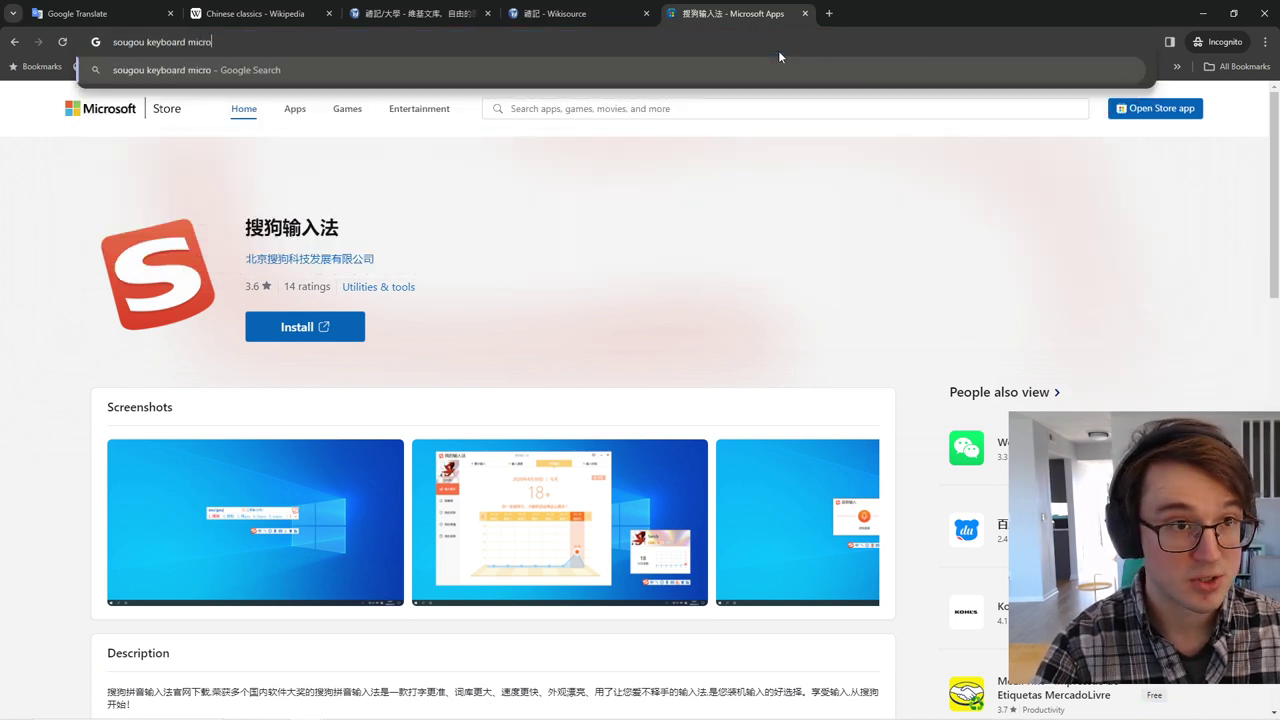
{"action": "type", "text": "soft store"}
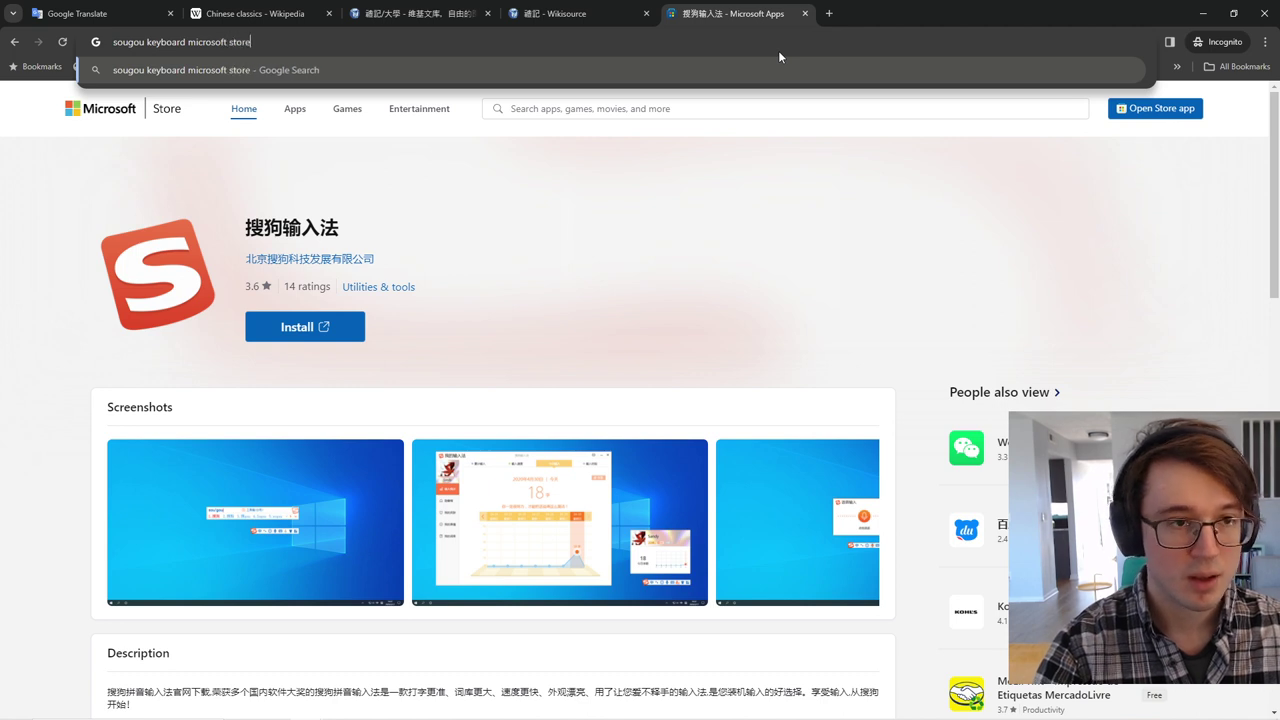
{"action": "key", "text": "Return"}
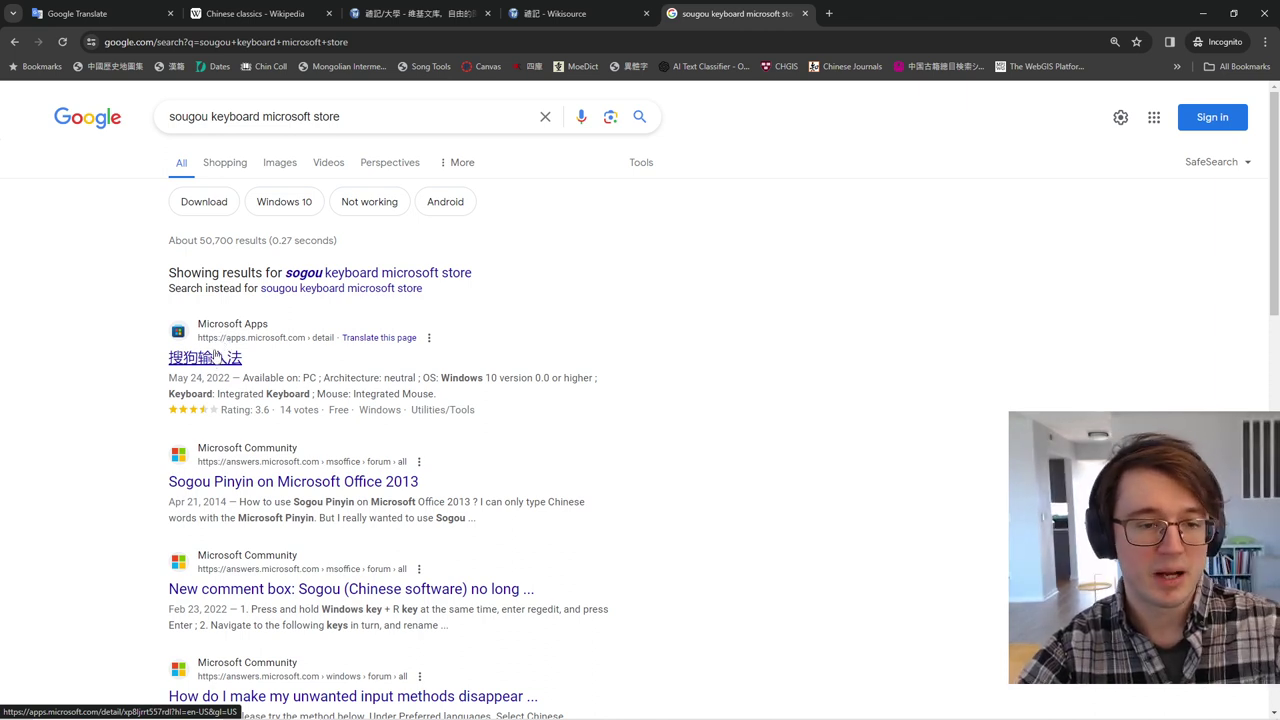
{"action": "left_click", "coordinate": [215, 357]}
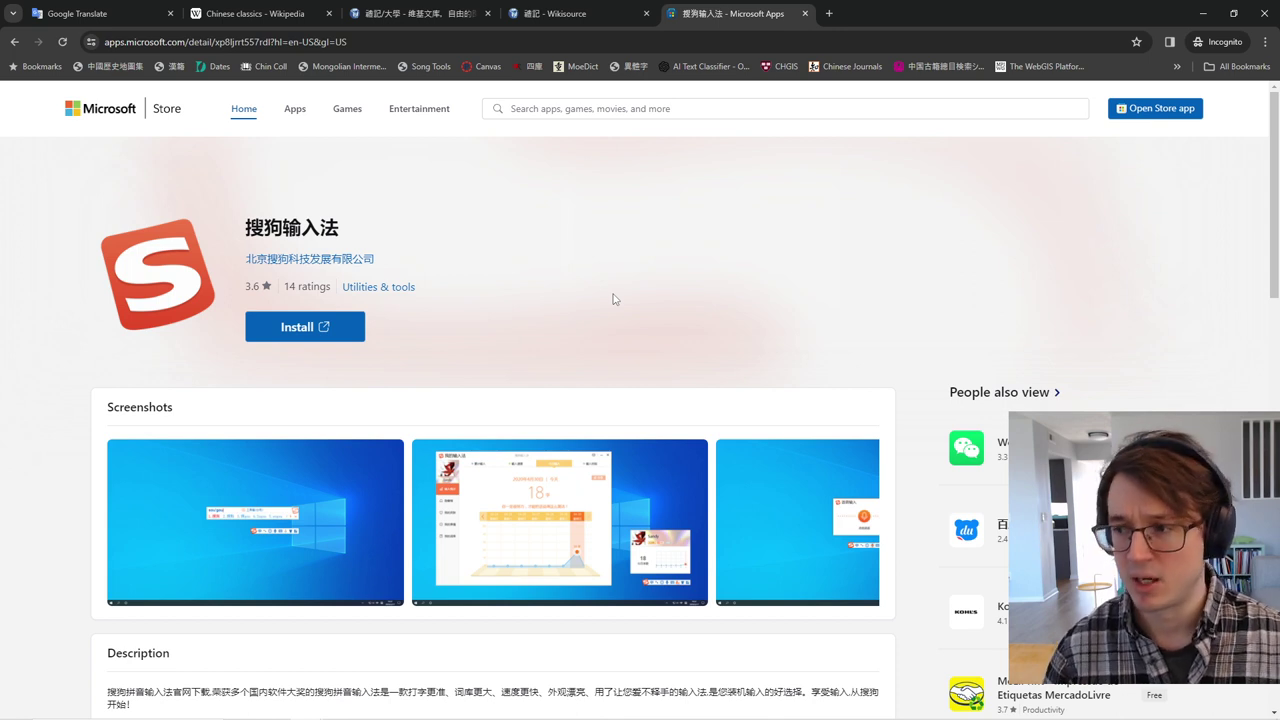
Switch to Sogou, type and erase nihao in the Store search, then type sanguo.
{"action": "left_click", "coordinate": [559, 111]}
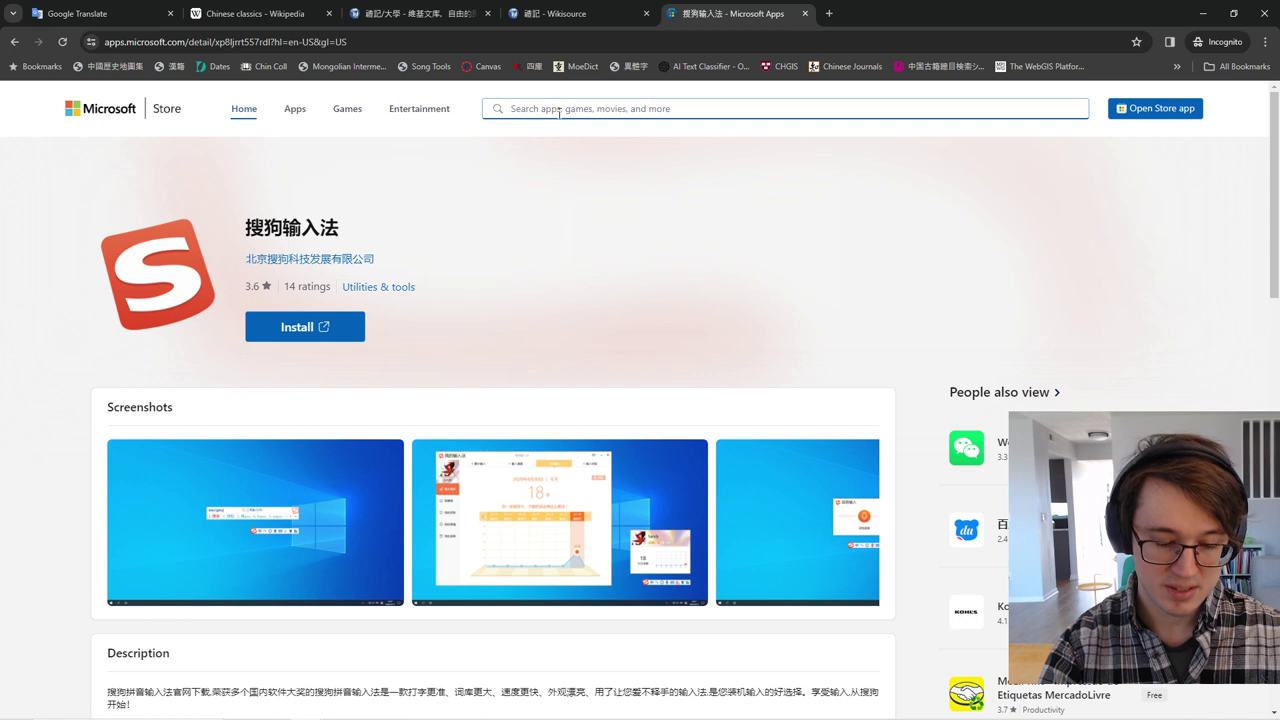
{"action": "key", "text": "super+space"}
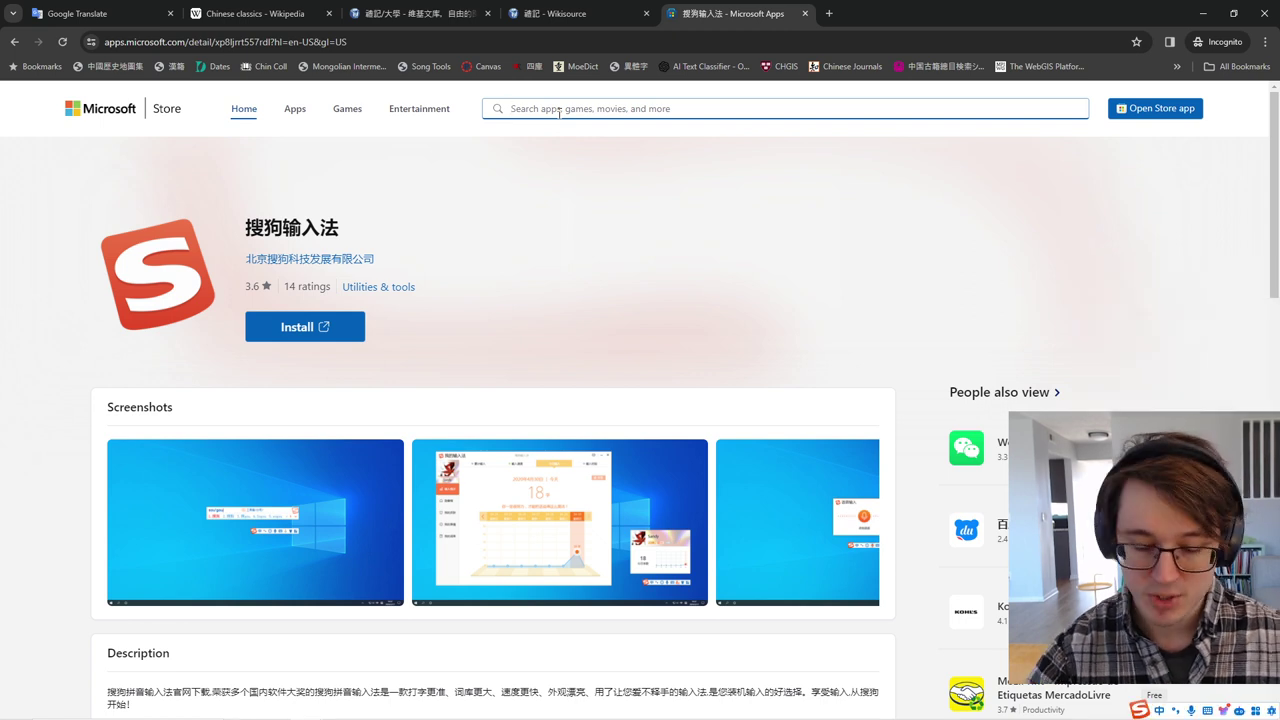
{"action": "type", "text": "nihao"}
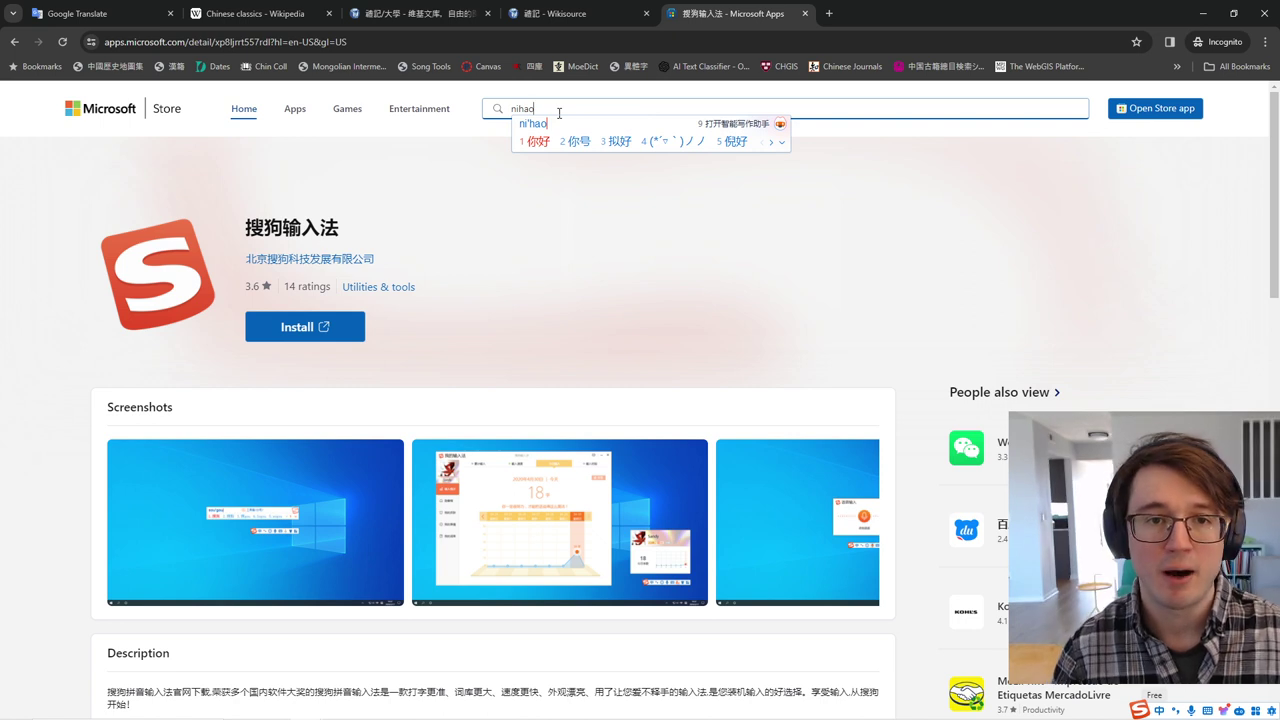
{"action": "key", "text": "BackSpace"}
{"action": "key", "text": "BackSpace"}
{"action": "key", "text": "BackSpace"}
{"action": "key", "text": "BackSpace"}
{"action": "key", "text": "BackSpace"}
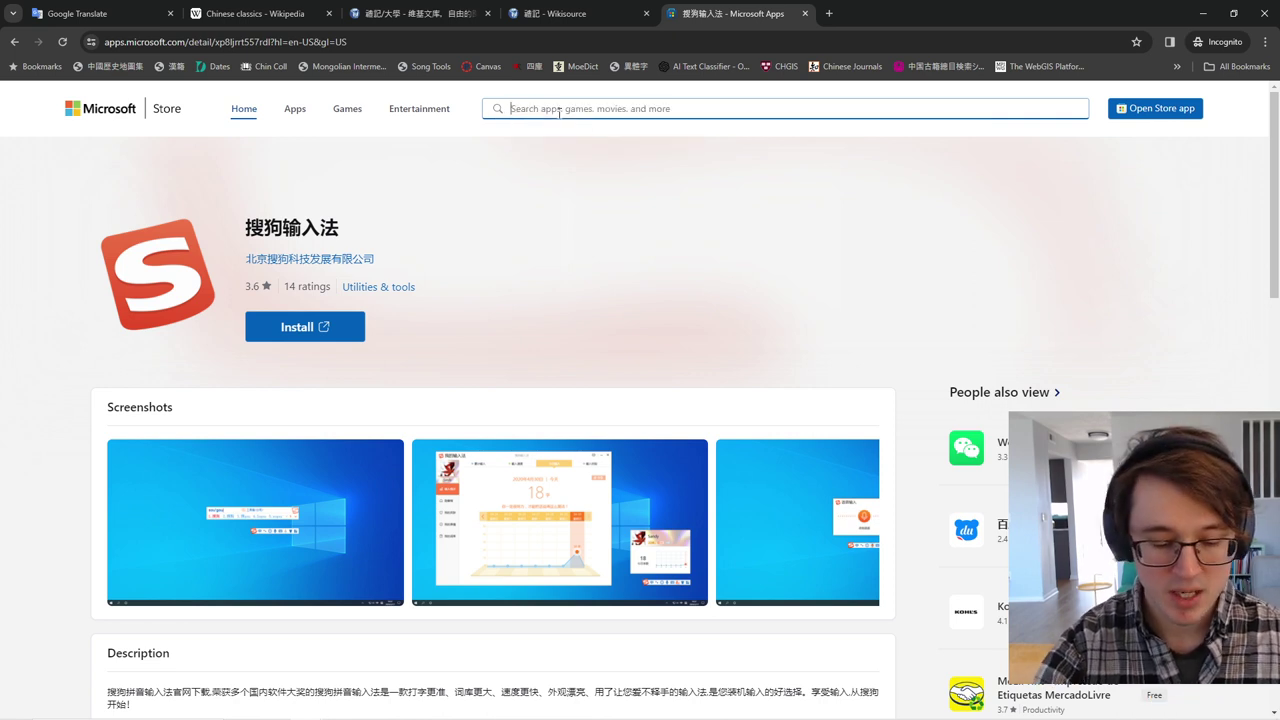
{"action": "type", "text": "san"}
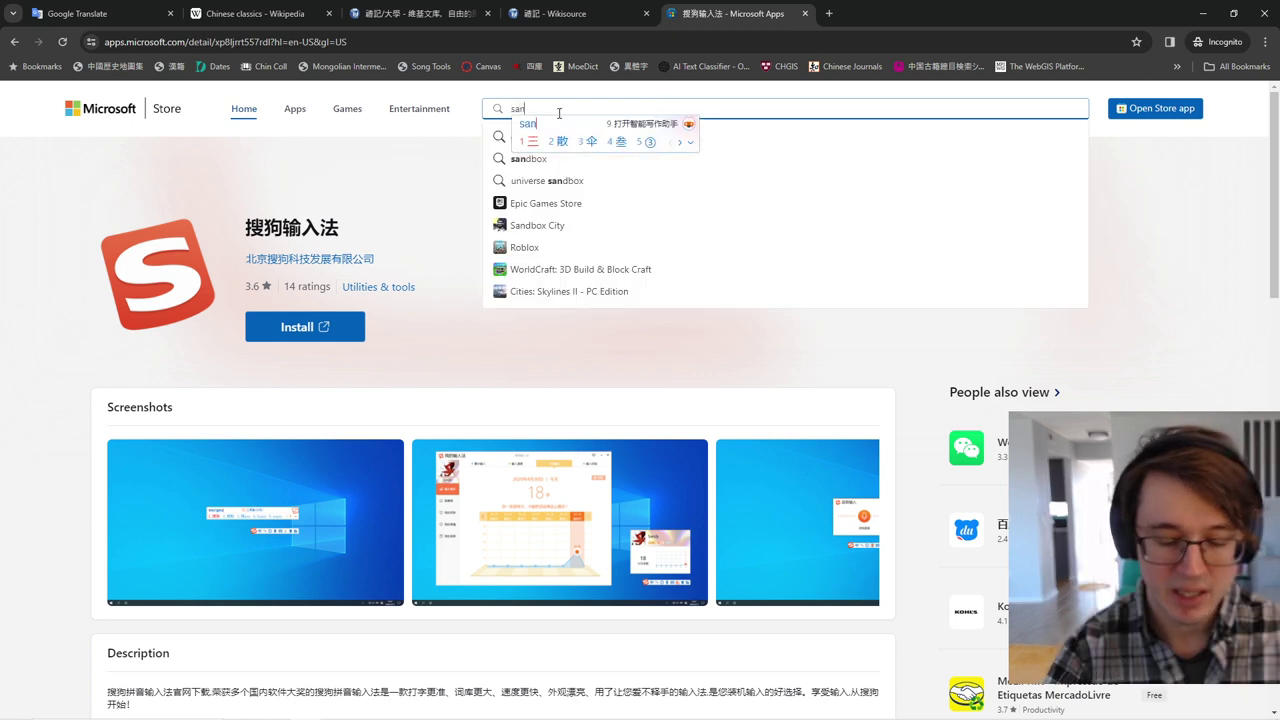
{"action": "type", "text": "guo"}
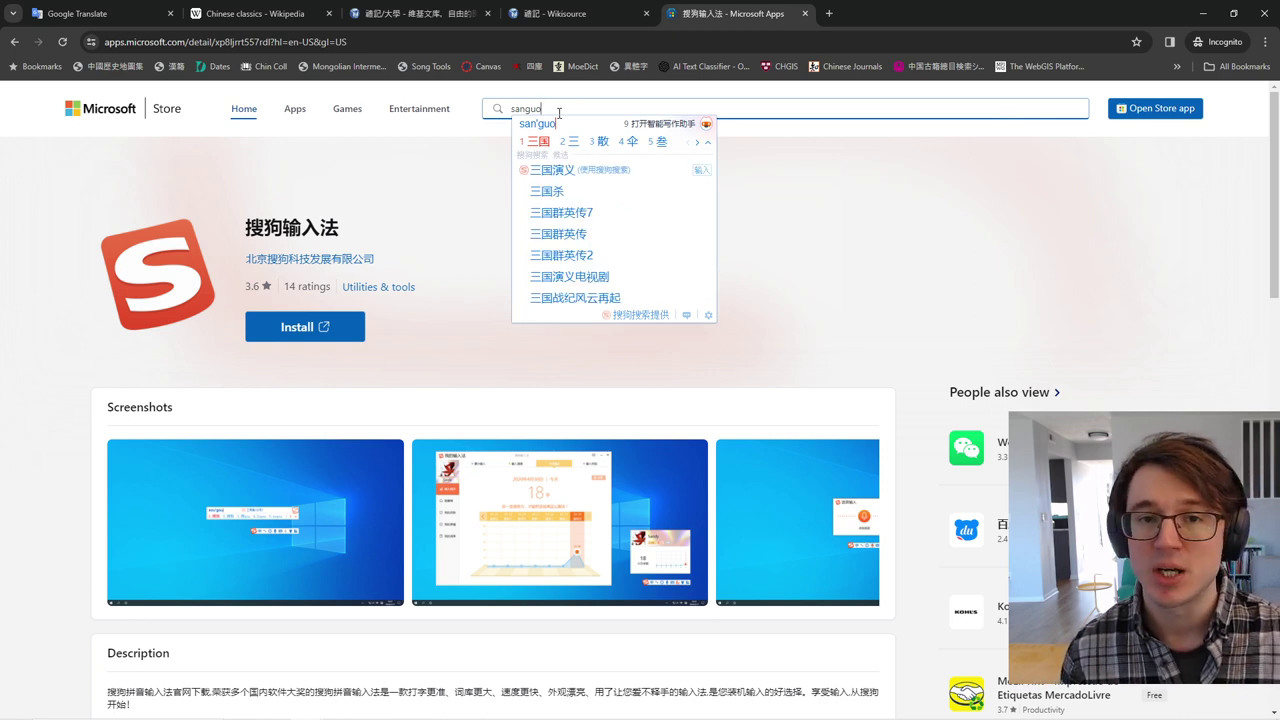
{"action": "key", "text": "Down"}
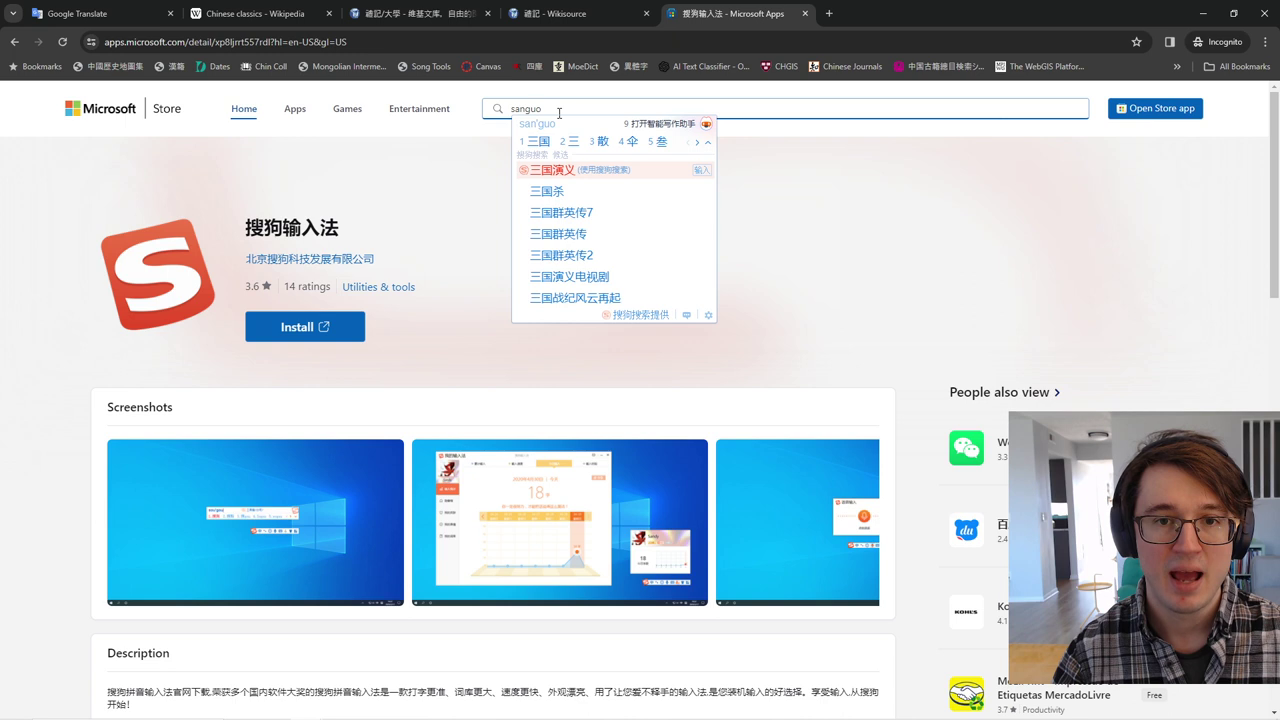
{"action": "key", "text": "Down"}
{"action": "key", "text": "Down"}
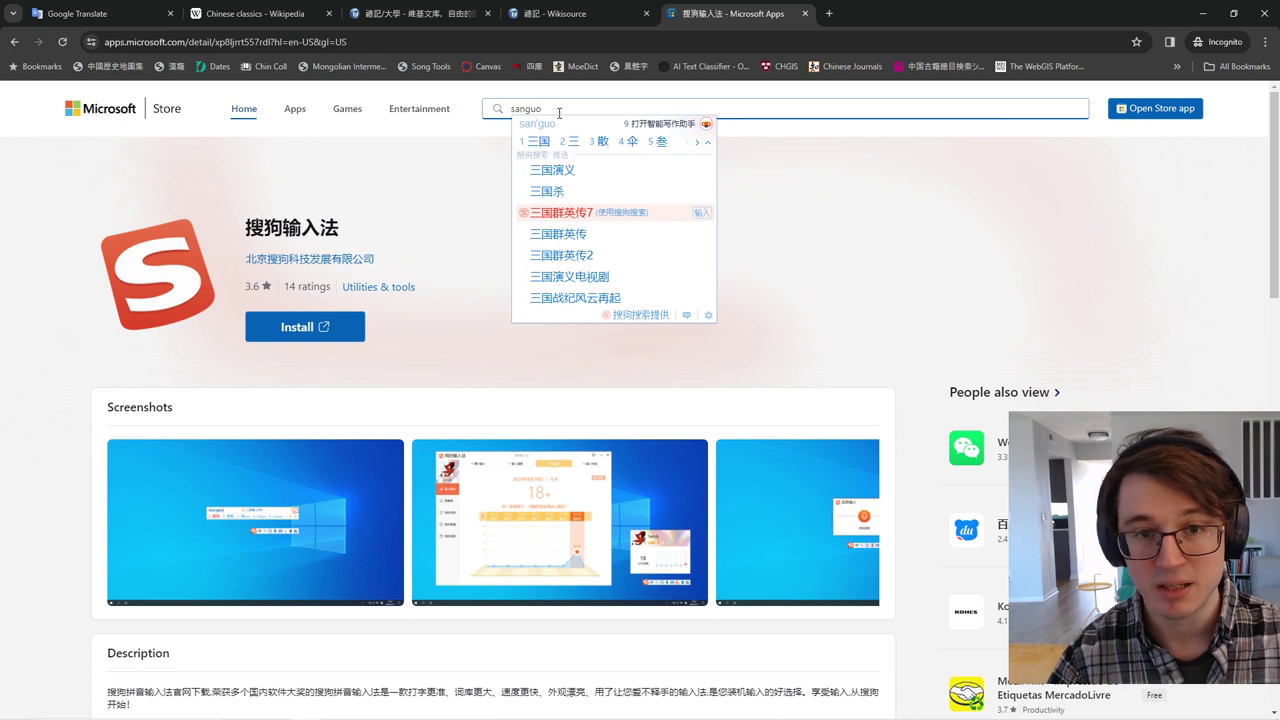
{"action": "key", "text": "Down"}
{"action": "key", "text": "Down"}
{"action": "key", "text": "Down"}
{"action": "key", "text": "Down"}
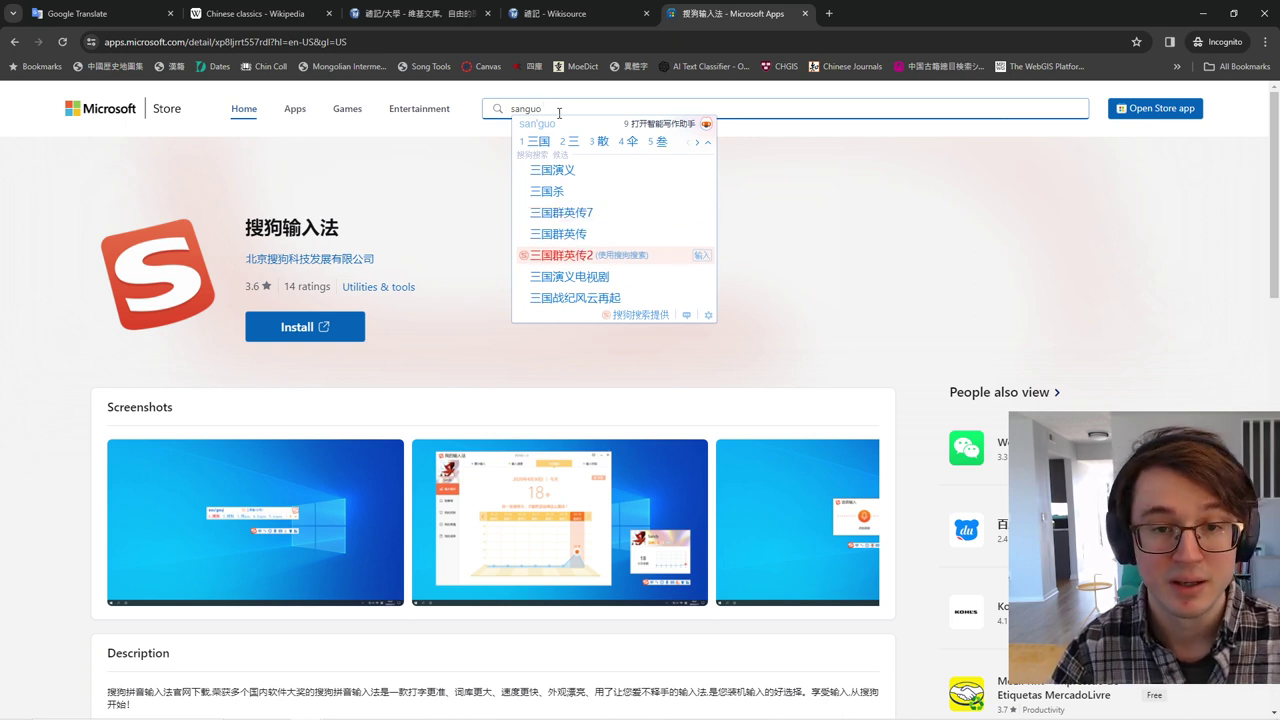
{"action": "key", "text": "Up"}
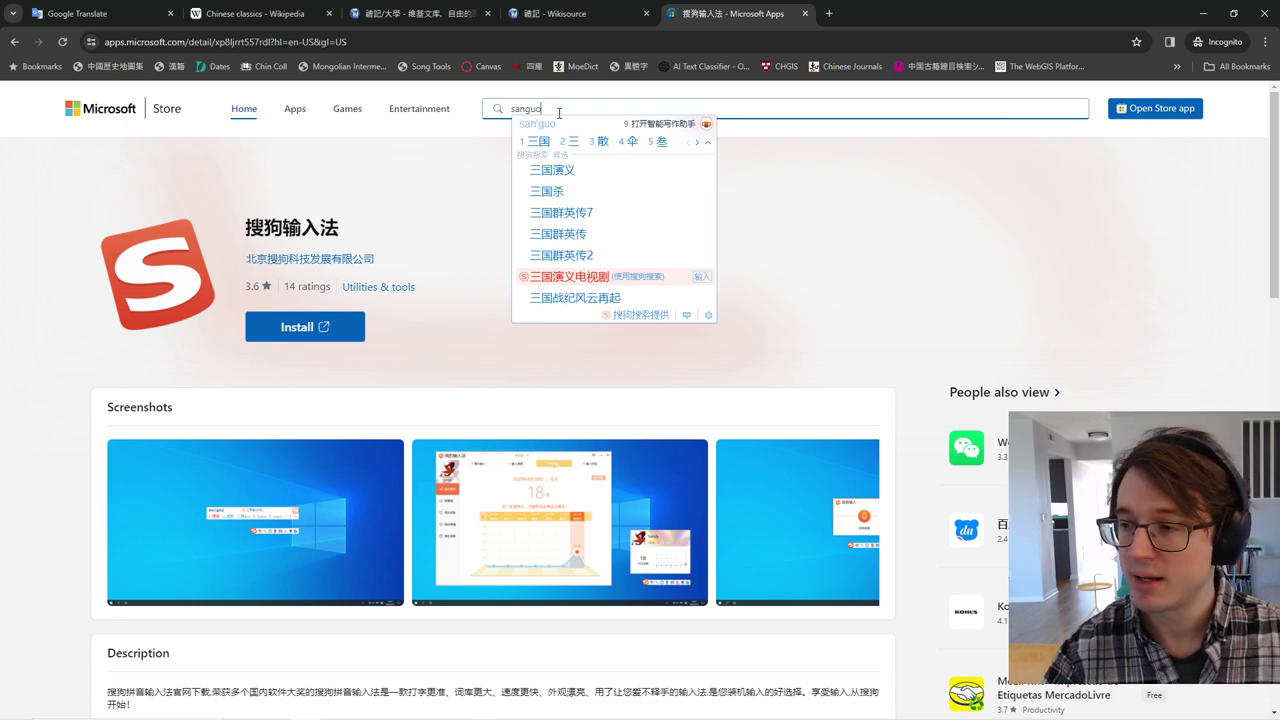
{"action": "key", "text": "Up"}
{"action": "key", "text": "Up"}
{"action": "key", "text": "Up"}
{"action": "key", "text": "Up"}
{"action": "key", "text": "Up"}
{"action": "key", "text": "Up"}
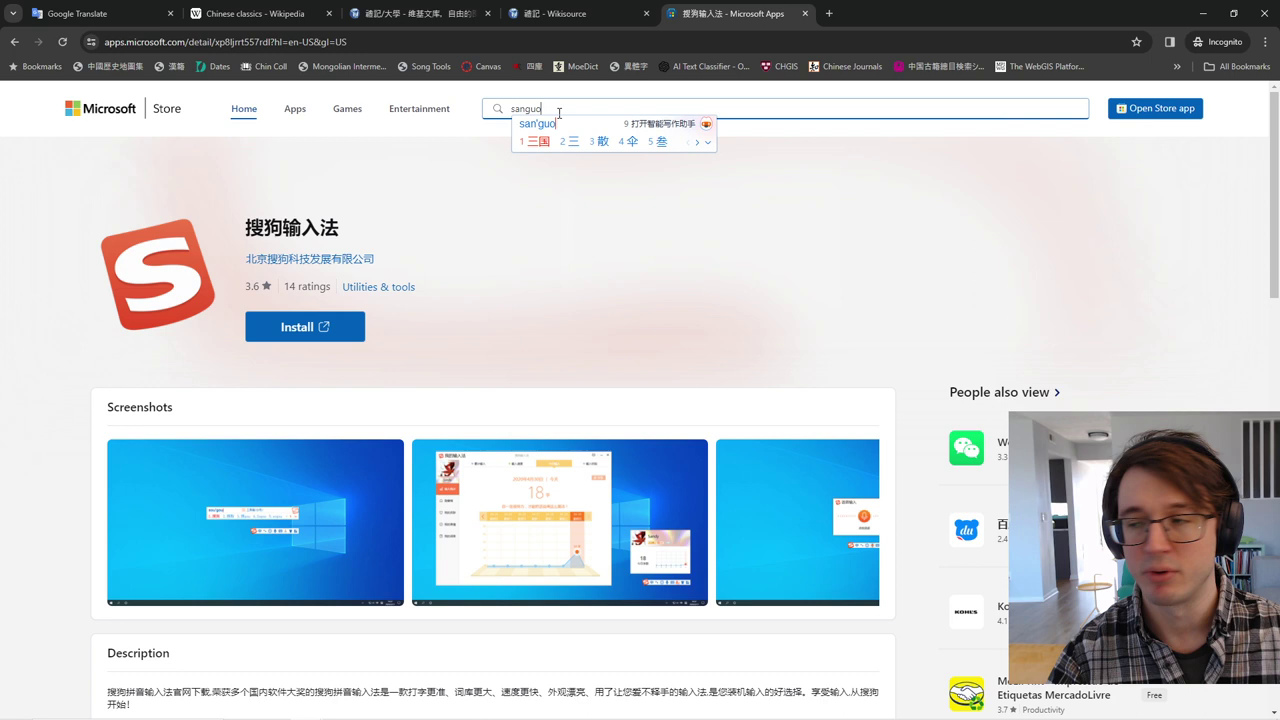
{"action": "key", "text": "BackSpace"}
{"action": "key", "text": "BackSpace"}
{"action": "key", "text": "BackSpace"}
{"action": "key", "text": "BackSpace"}
{"action": "key", "text": "BackSpace"}
{"action": "key", "text": "BackSpace"}
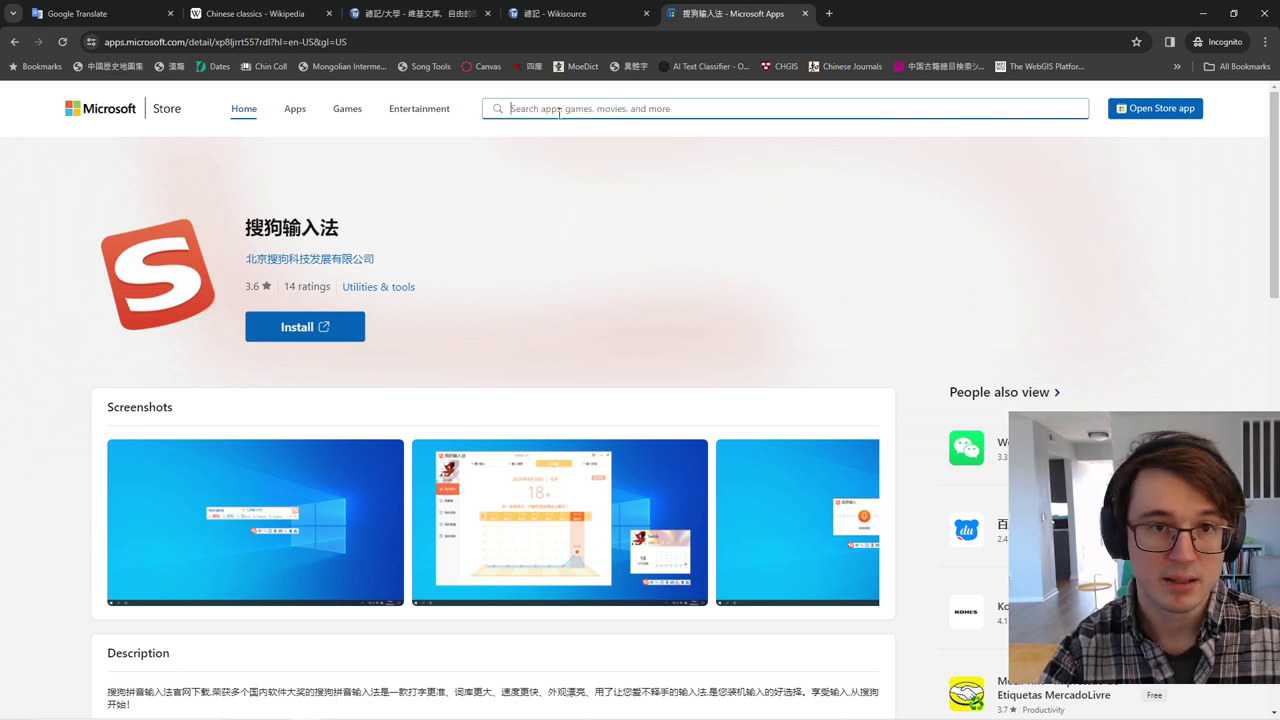
Type nihao and move the cursor within the pinyin composition back to its start.
{"action": "type", "text": "nihao"}
{"action": "key", "text": "Left"}
{"action": "key", "text": "Left"}
{"action": "key", "text": "Left"}
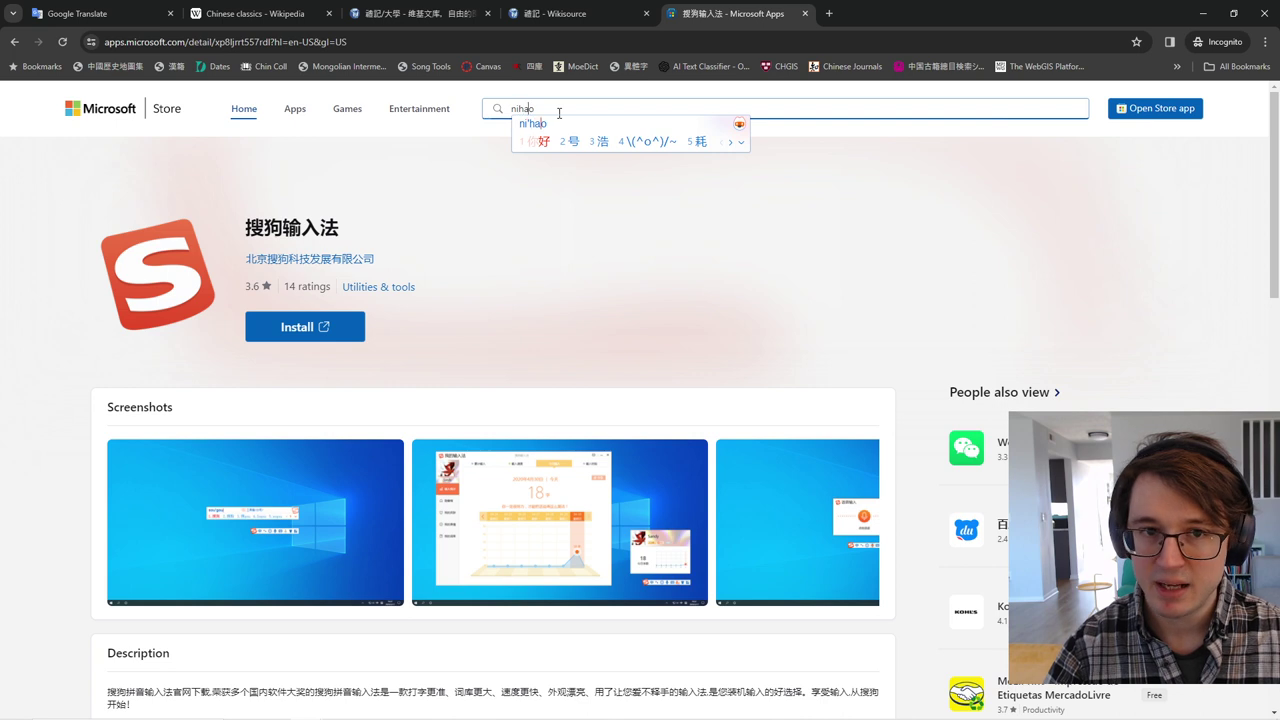
{"action": "key", "text": "Right"}
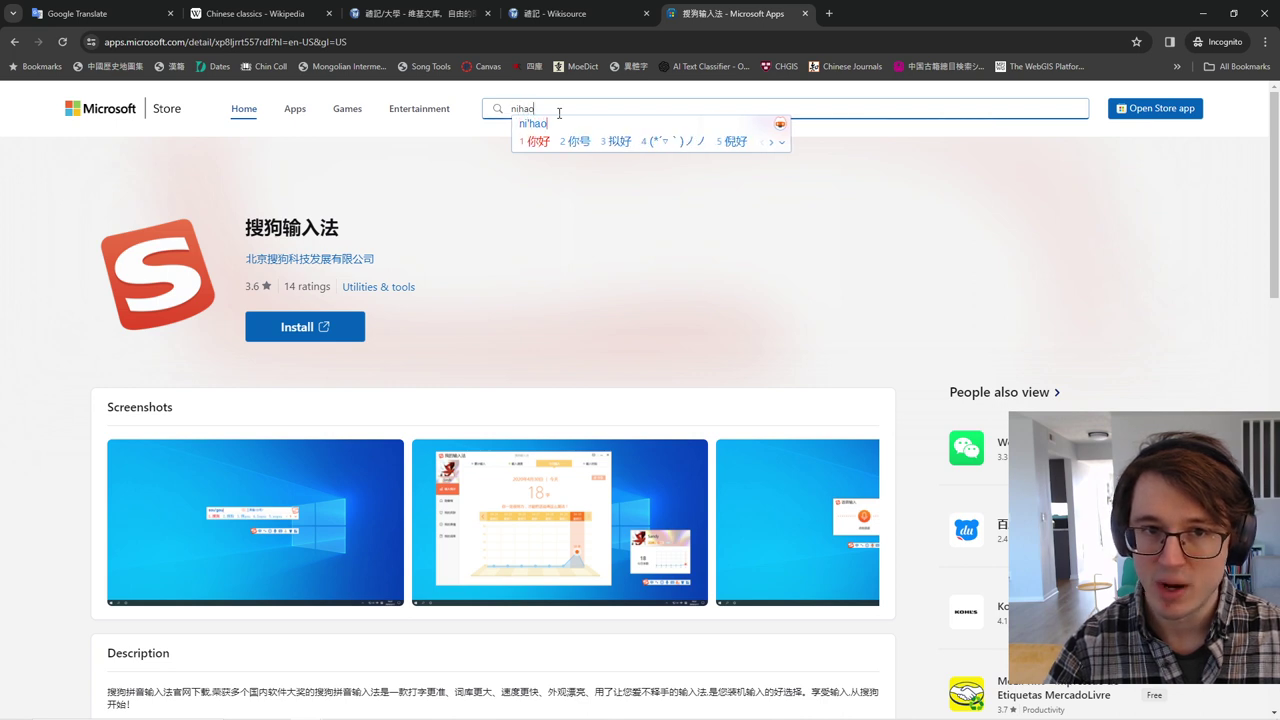
{"action": "key", "text": "Left"}
{"action": "key", "text": "Right"}
{"action": "key", "text": "Left"}
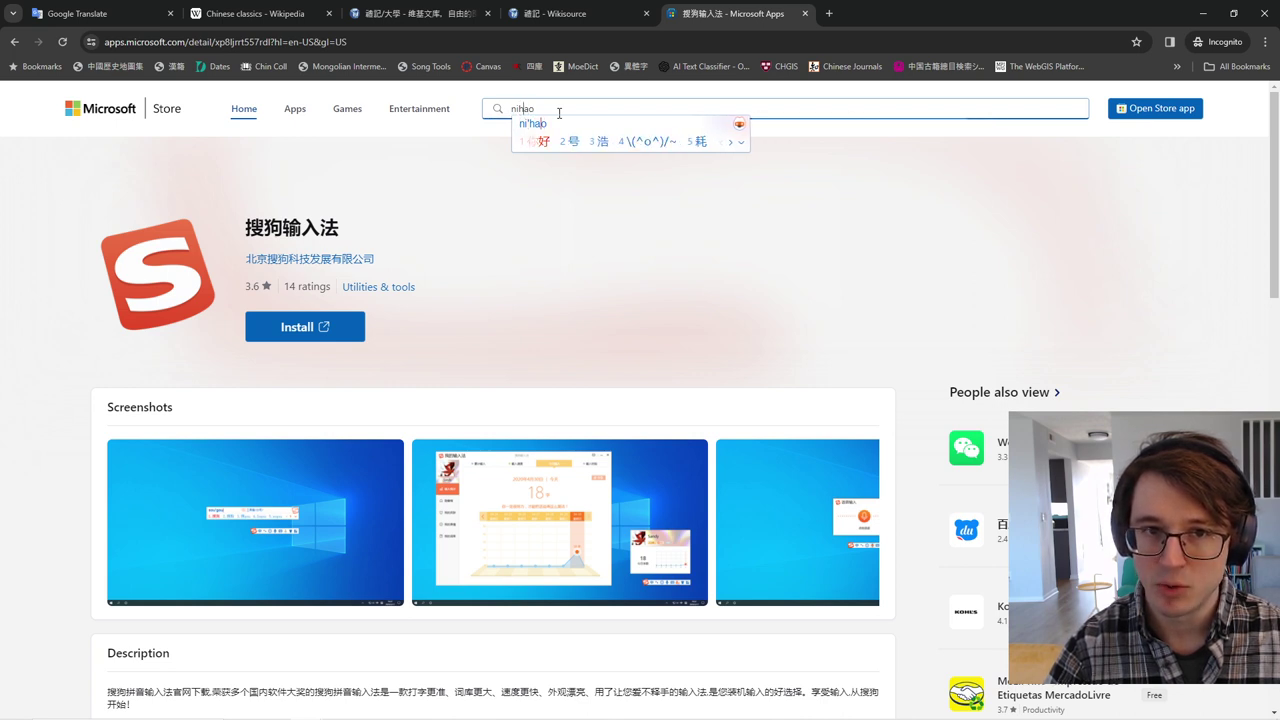
{"action": "key", "text": "Right"}
{"action": "key", "text": "Left"}
{"action": "key", "text": "Home"}
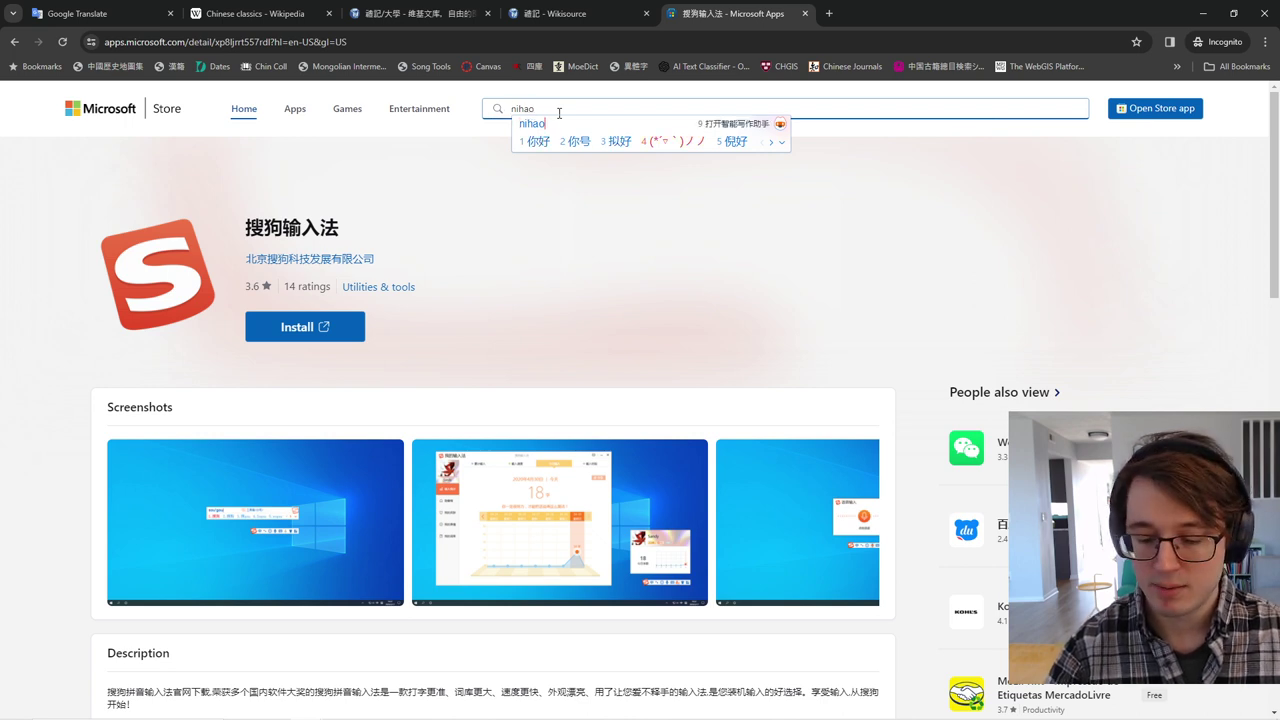
Page through Sogou's nihao candidates to a later page of single characters.
{"action": "key", "text": "Page_Down"}
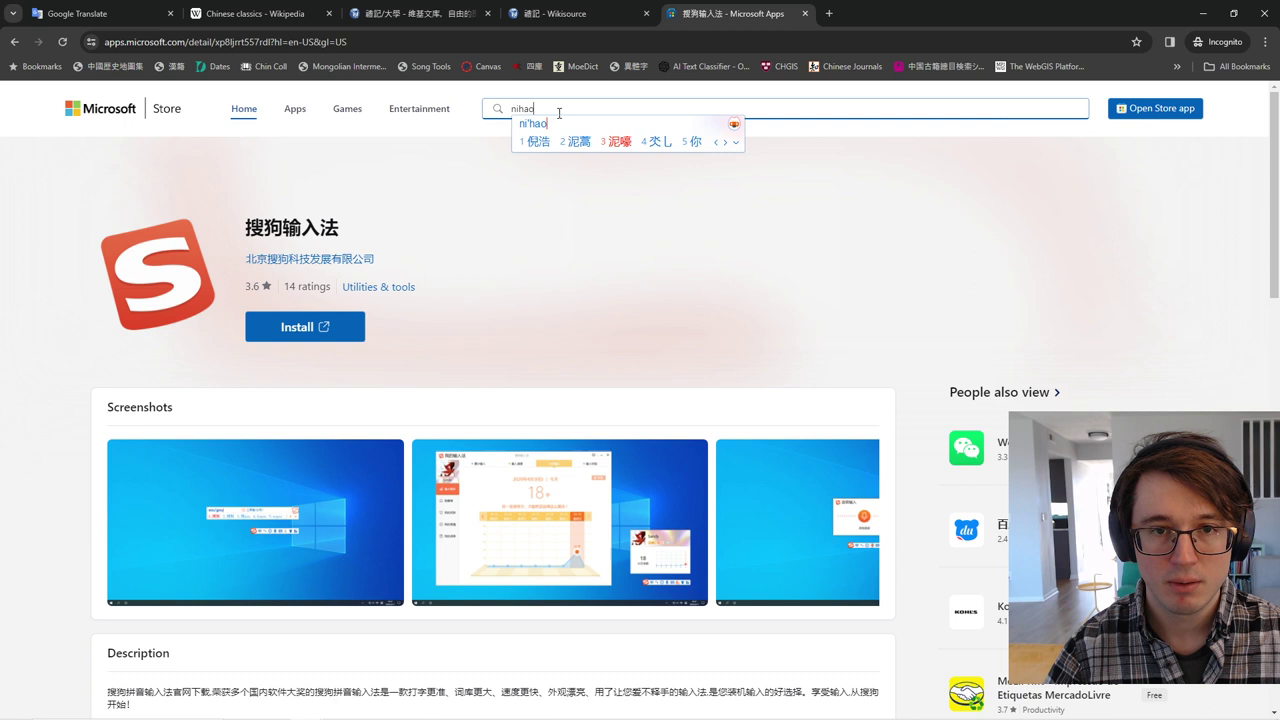
{"action": "key", "text": "Page_Down"}
{"action": "key", "text": "Page_Up"}
{"action": "key", "text": "Page_Down"}
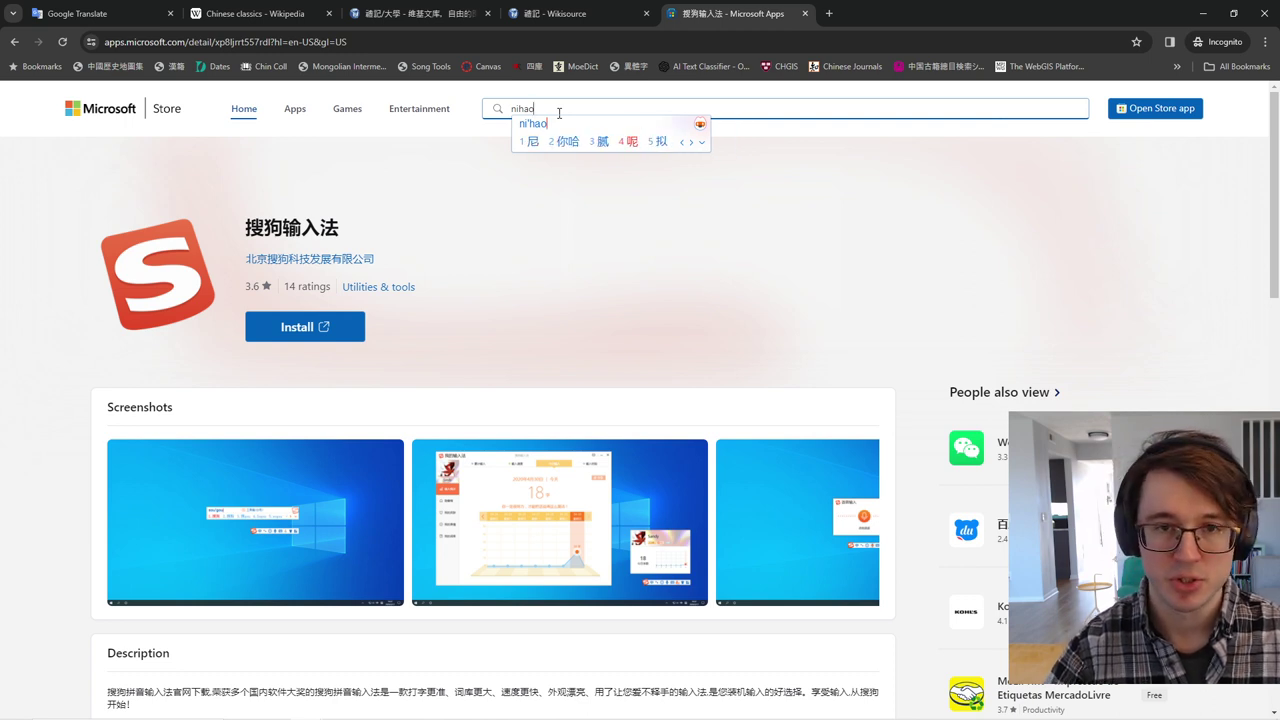
{"action": "key", "text": "Page_Down"}
{"action": "key", "text": "Page_Up"}
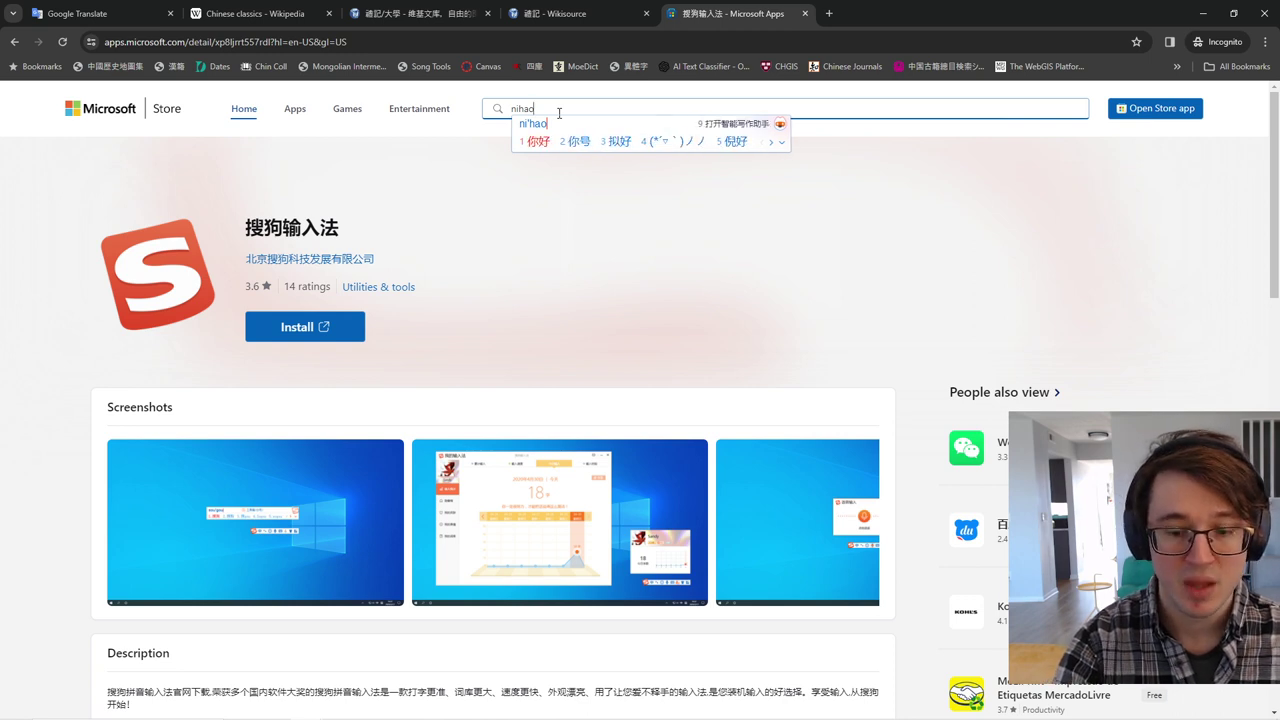
{"action": "key", "text": "Page_Down"}
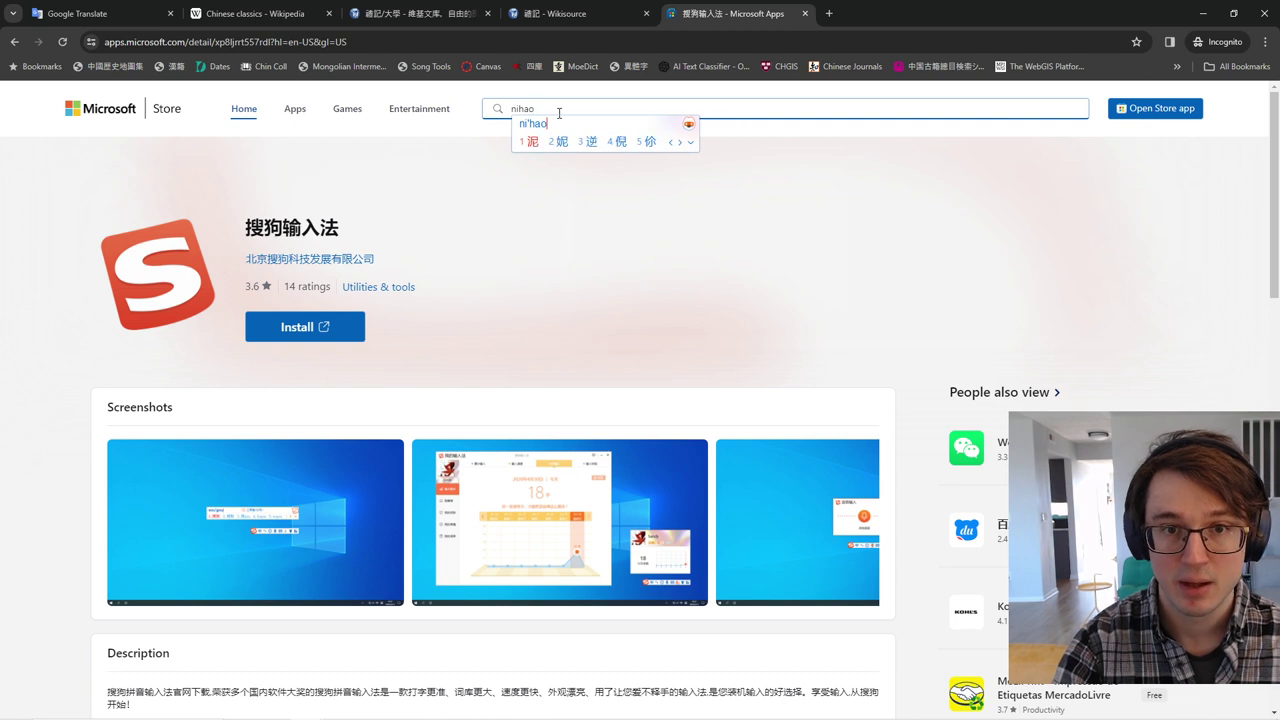
{"action": "key", "text": "Page_Up"}
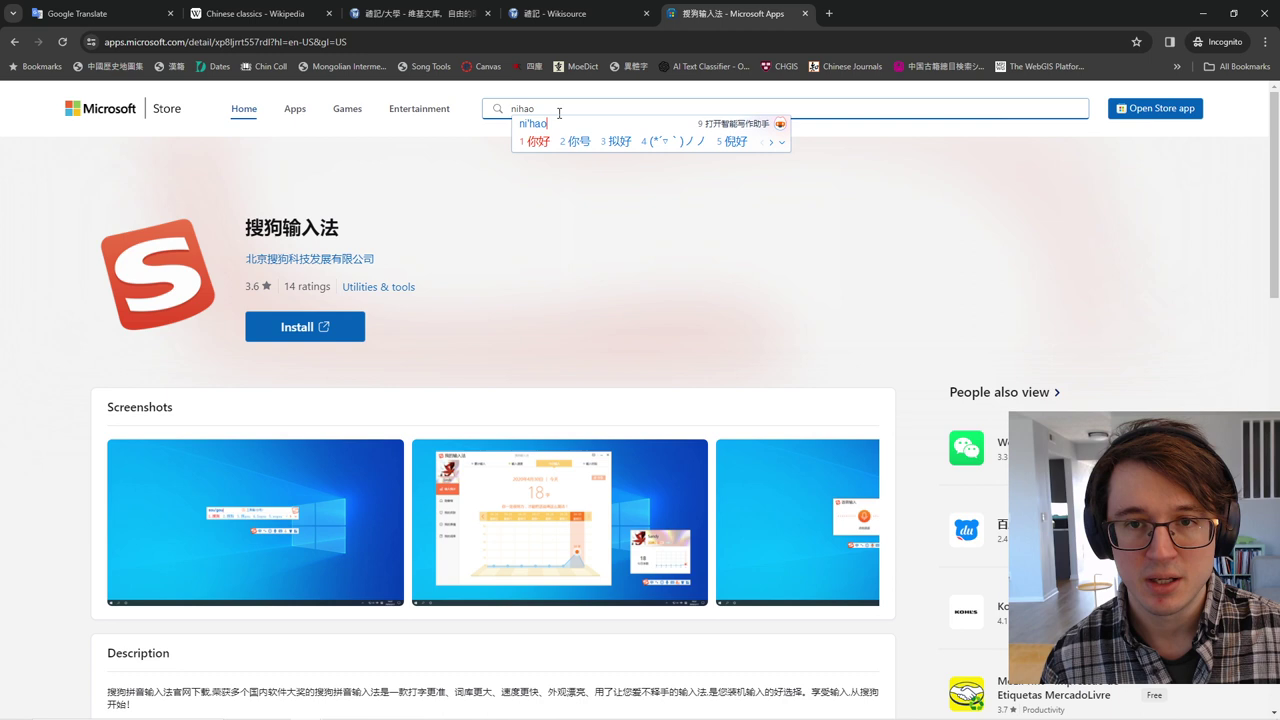
{"action": "key", "text": "Page_Down"}
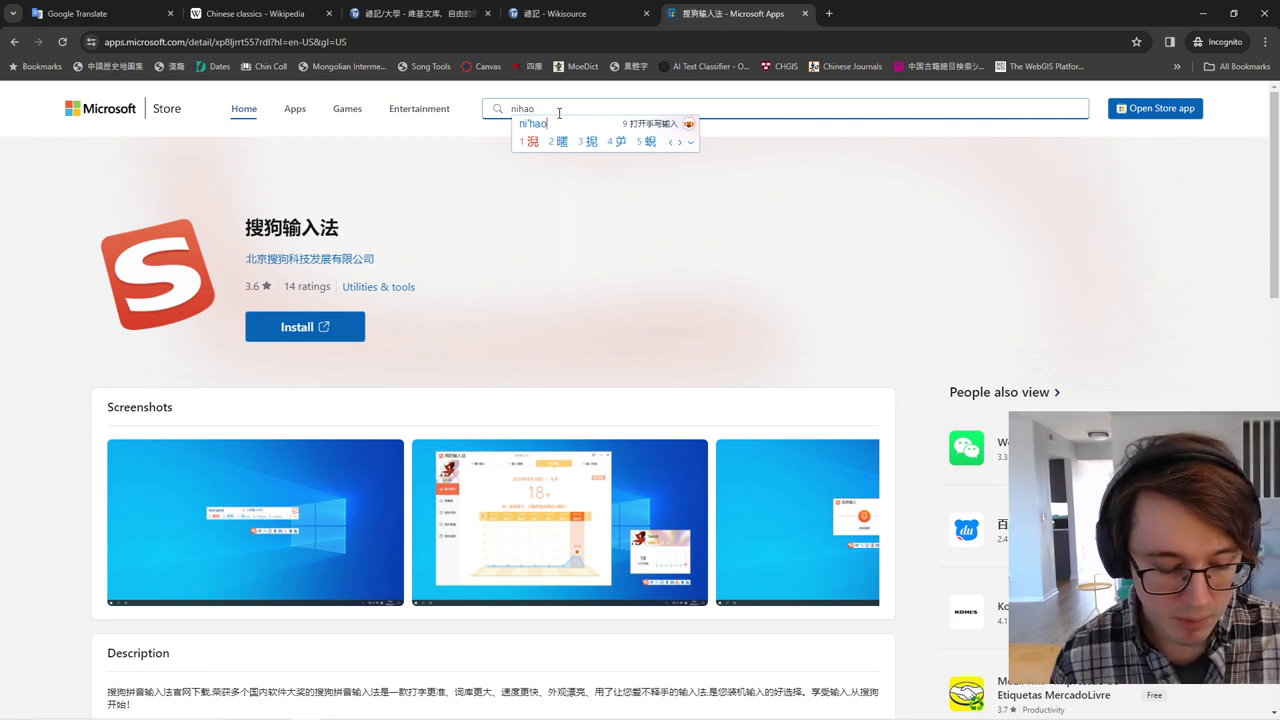
Retype nihao, switch to traditional candidates, commit 你號 with 2, then delete it.
{"action": "key", "text": "BackSpace"}
{"action": "key", "text": "BackSpace"}
{"action": "key", "text": "BackSpace"}
{"action": "key", "text": "BackSpace"}
{"action": "key", "text": "BackSpace"}
{"action": "type", "text": "nihao"}
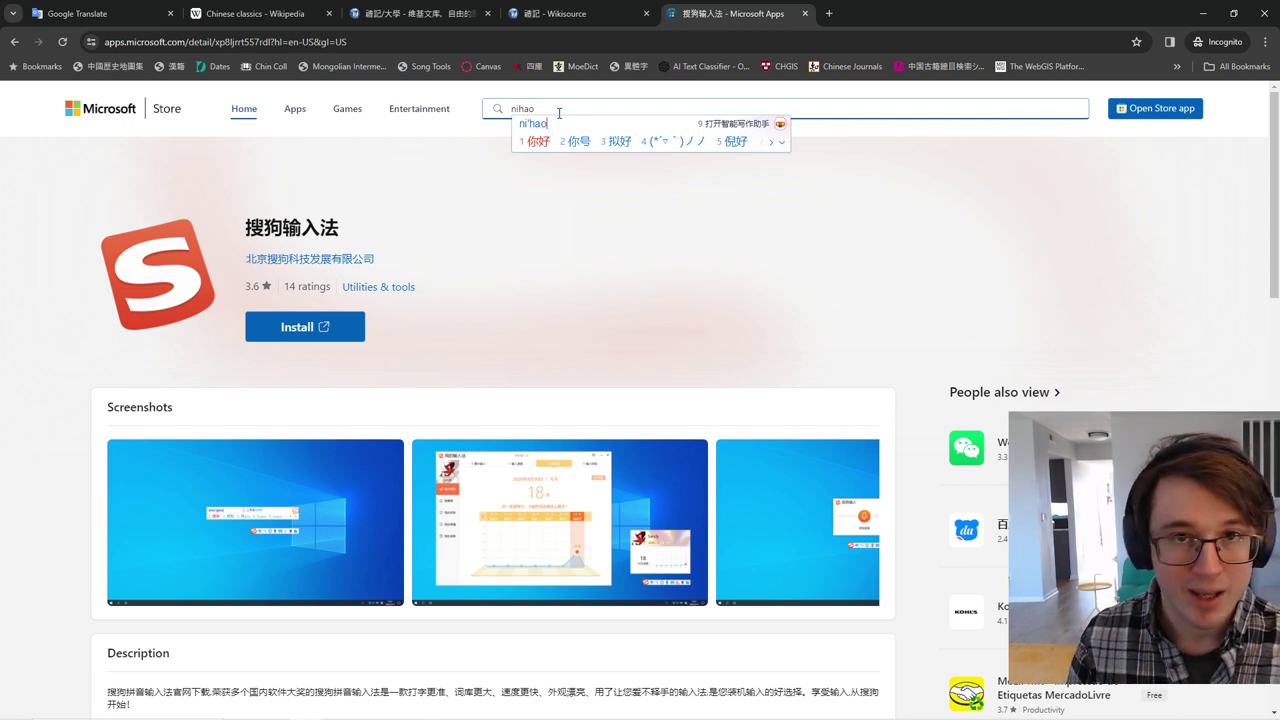
{"action": "key", "text": "ctrl+shift+f"}
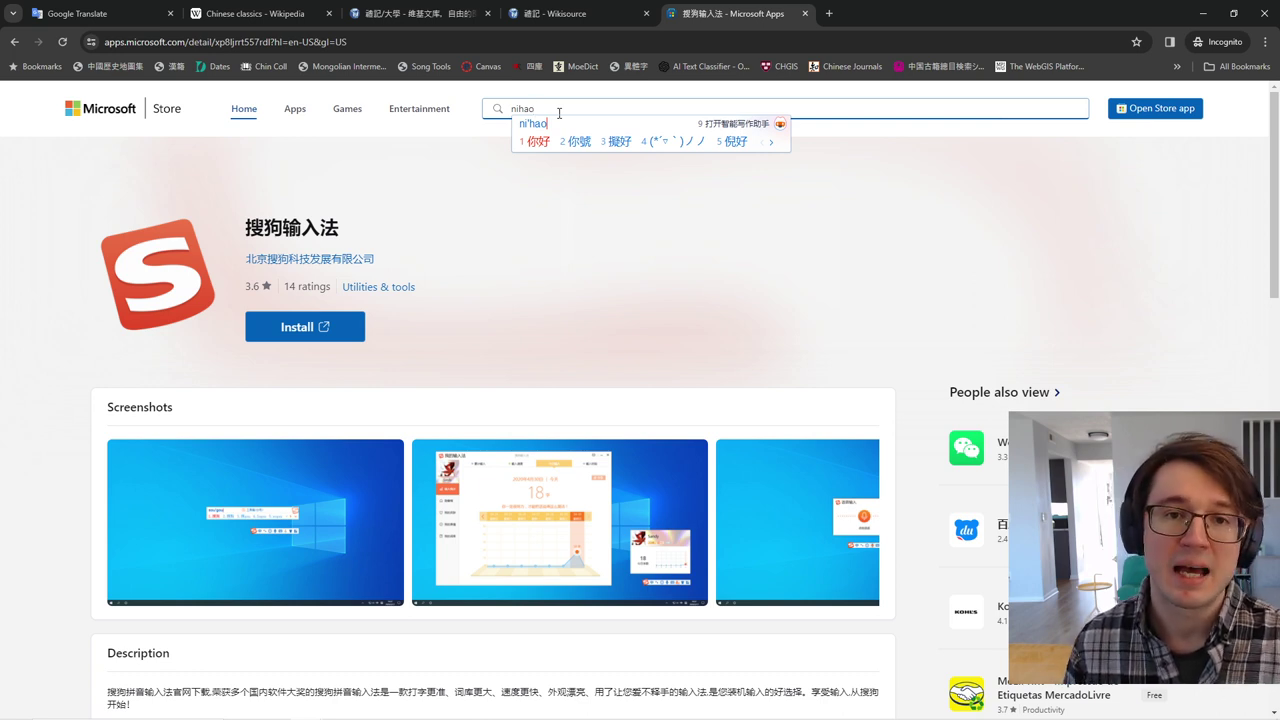
{"action": "key", "text": "2"}
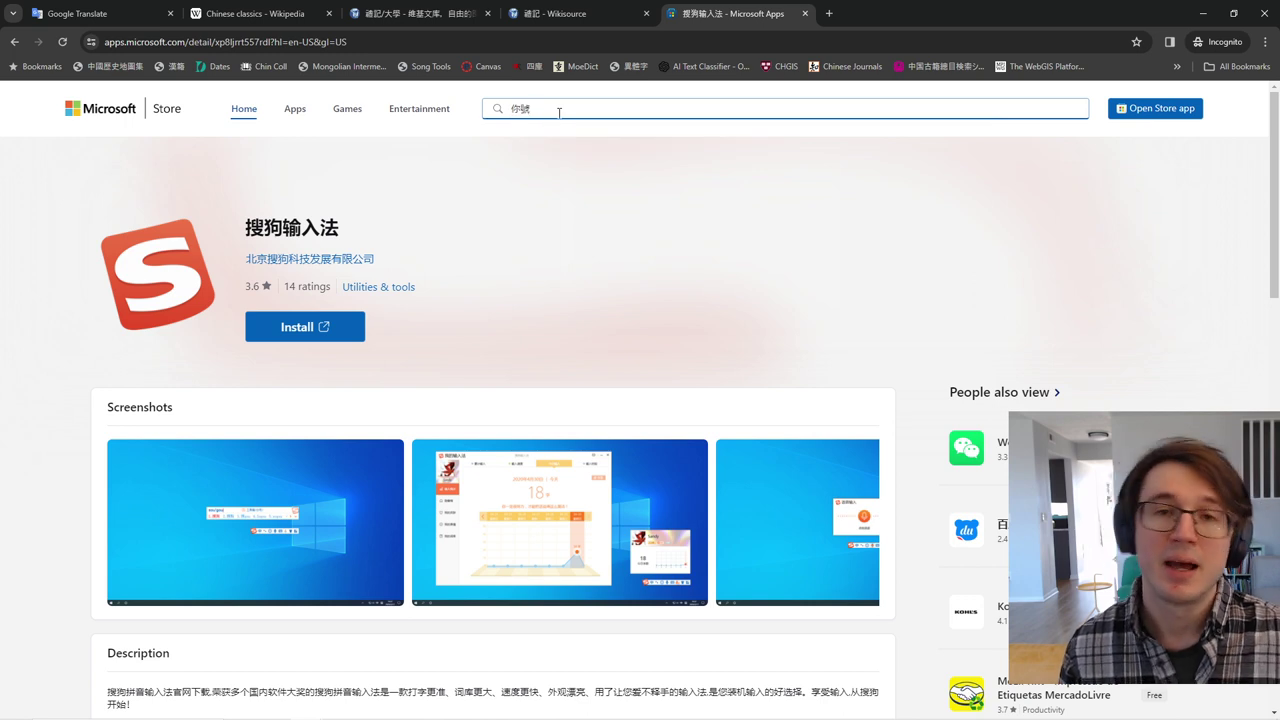
{"action": "key", "text": "BackSpace"}
{"action": "key", "text": "BackSpace"}
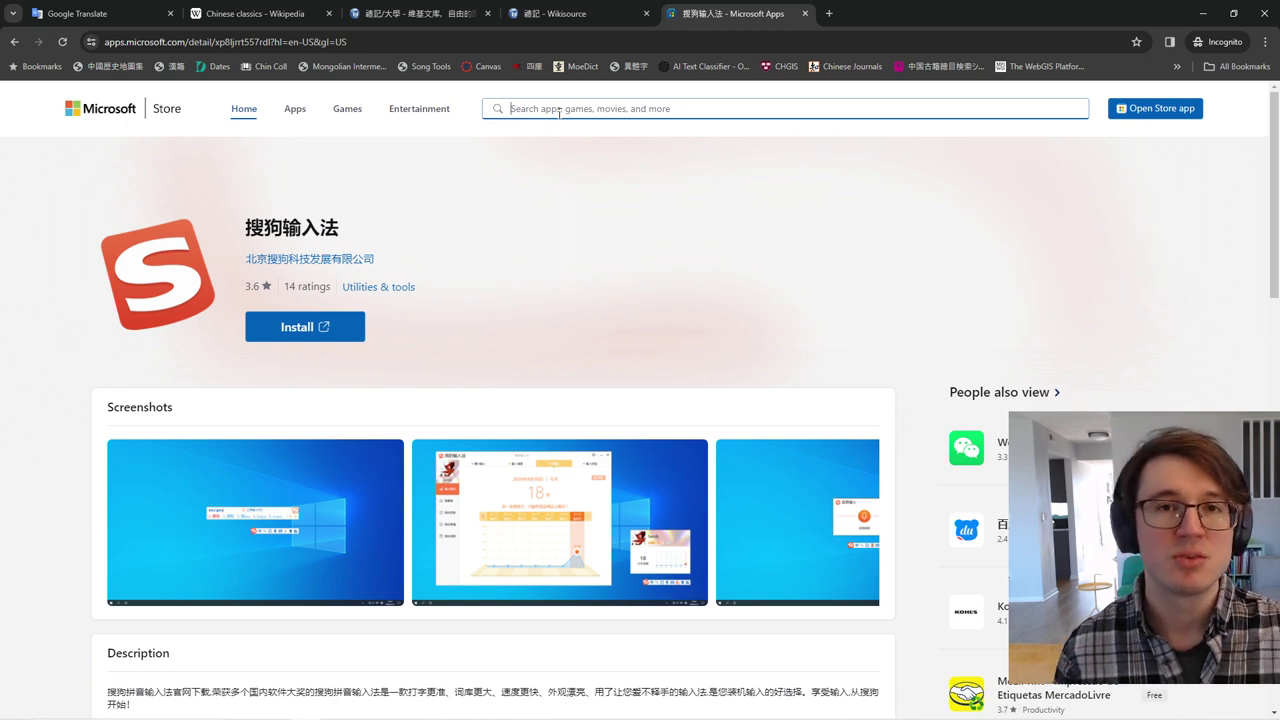